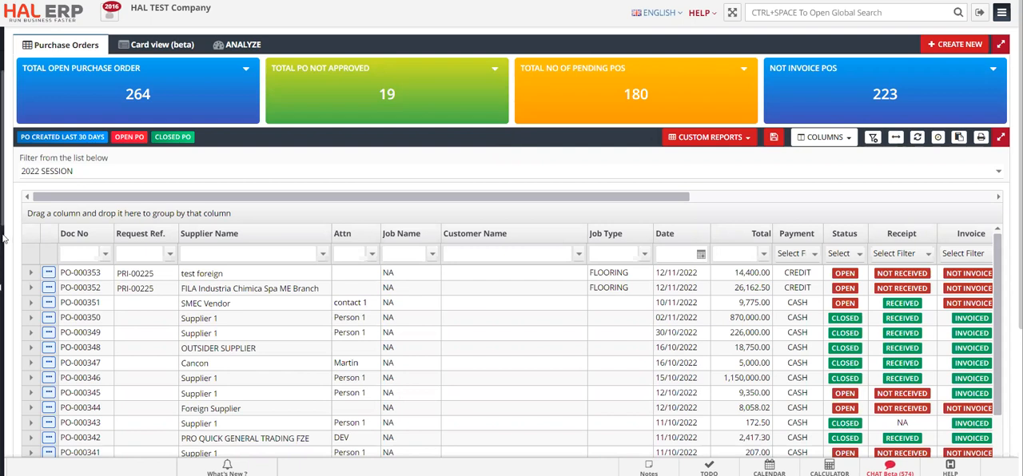
# - Open the purchase orders list under Procurement and start a new purchase order
pyautogui.moveTo(4, 239)
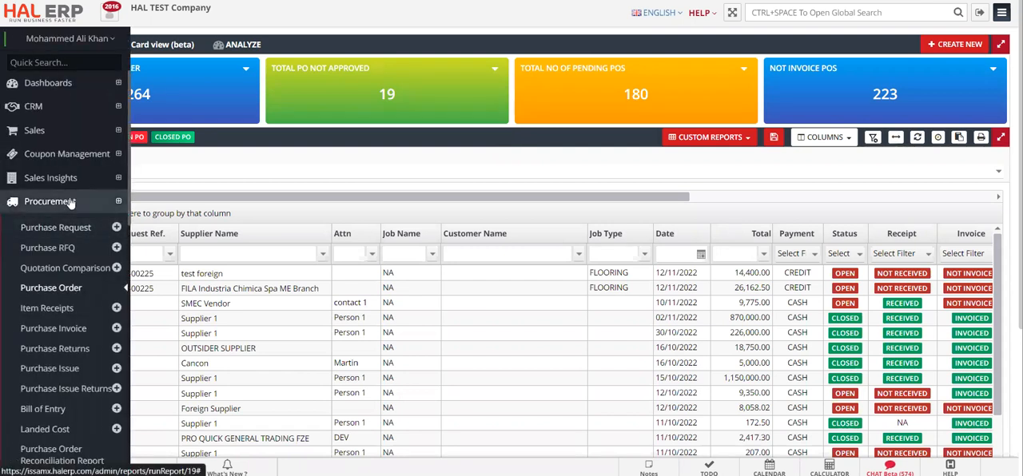
pyautogui.click(61, 290)
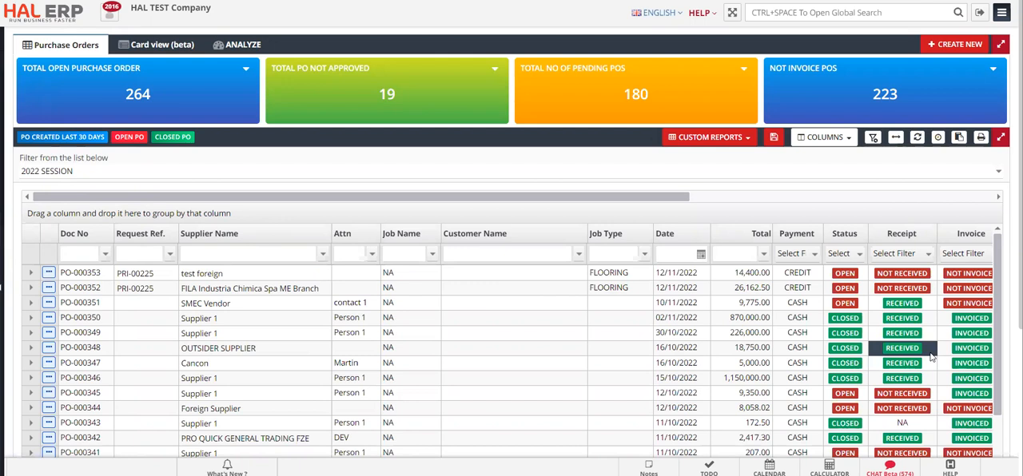
pyautogui.click(959, 53)
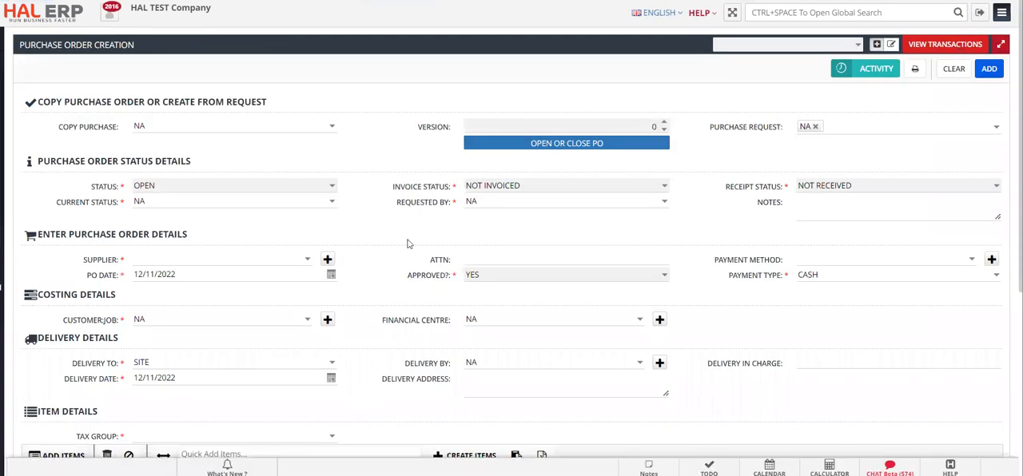
pyautogui.scroll(-1, 405, 228)
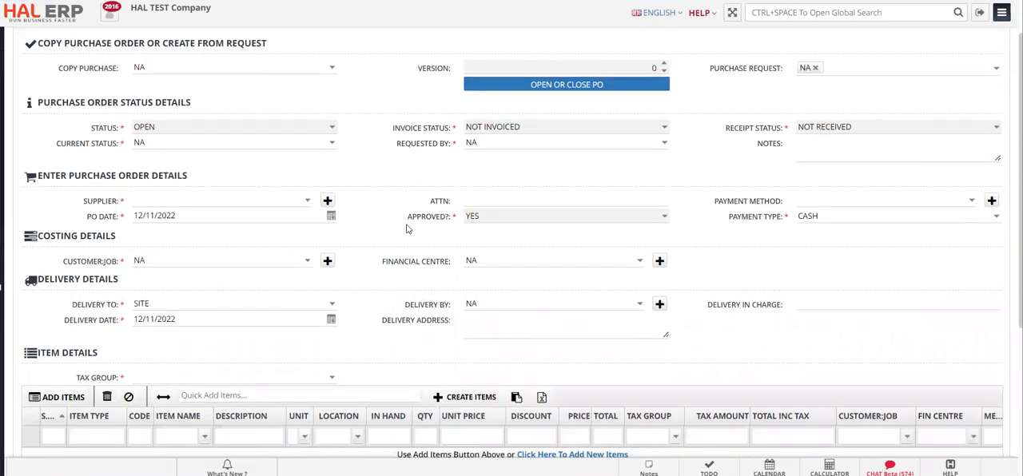
pyautogui.click(234, 200)
pyautogui.write('test')
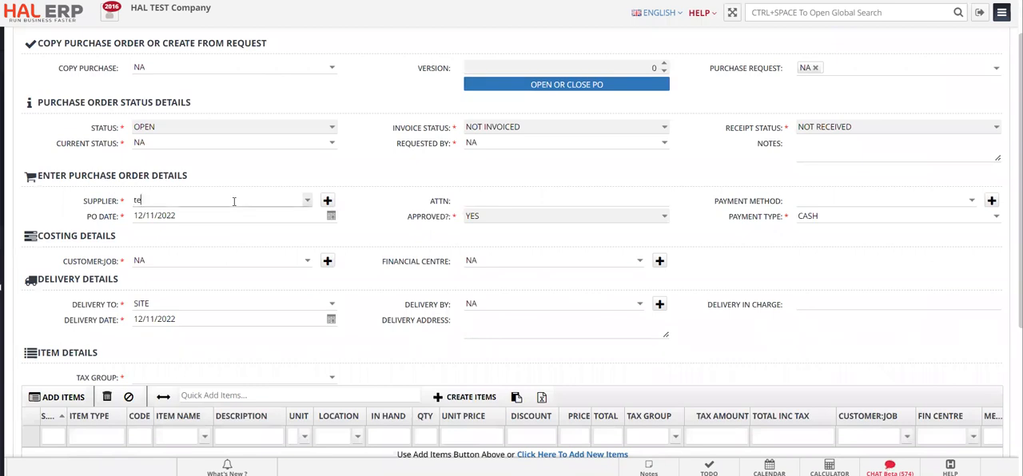
pyautogui.press('Down')
pyautogui.press('Down')
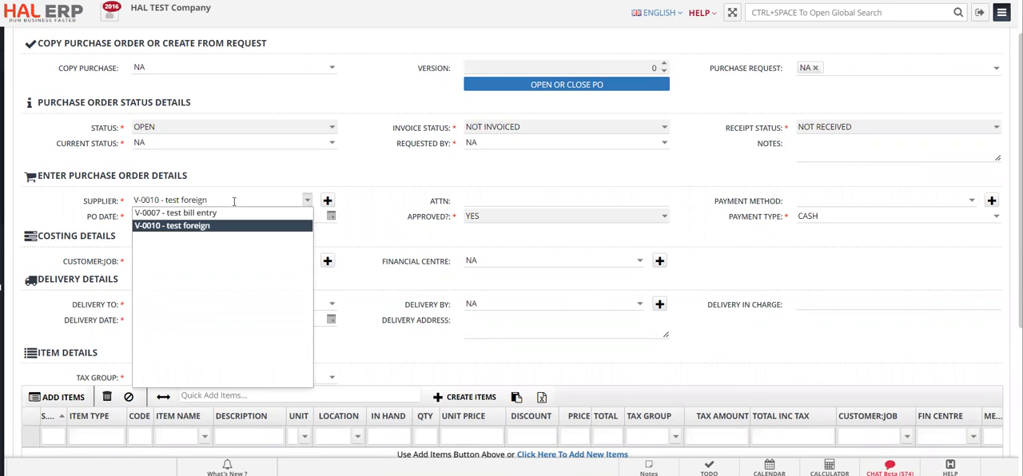
pyautogui.hotkey('ctrl', 'a')
pyautogui.write('asd')
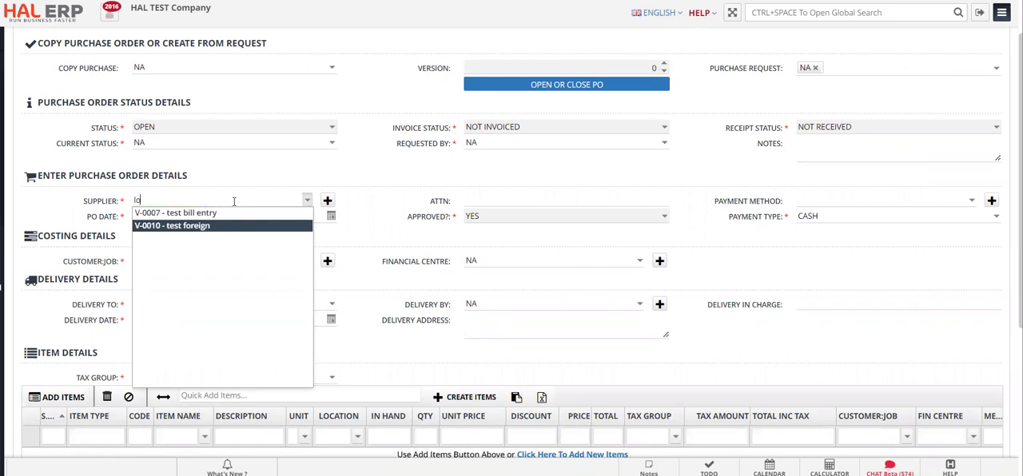
pyautogui.press('BackSpace')
pyautogui.press('BackSpace')
pyautogui.press('BackSpace')
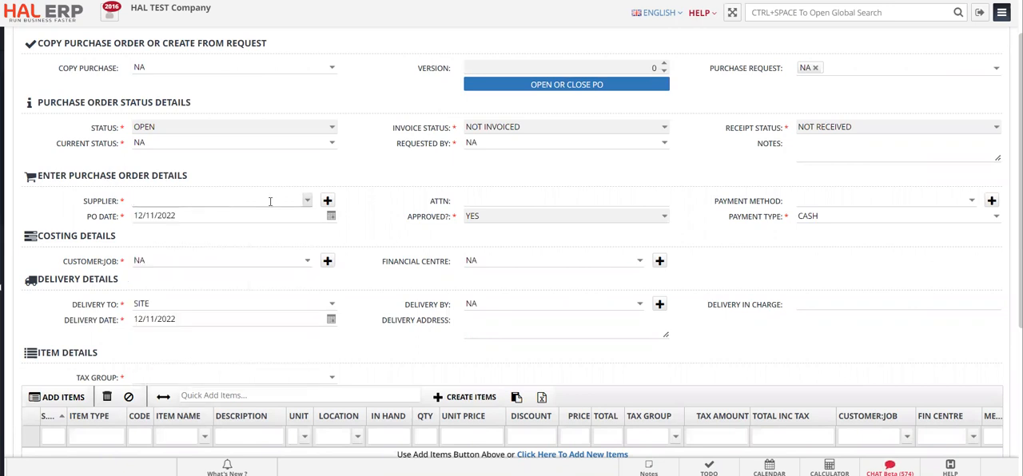
# - Set the purchase order's supplier to V-0003 - Y.K. ALMOAYYED TRADING LLC
pyautogui.click(306, 201)
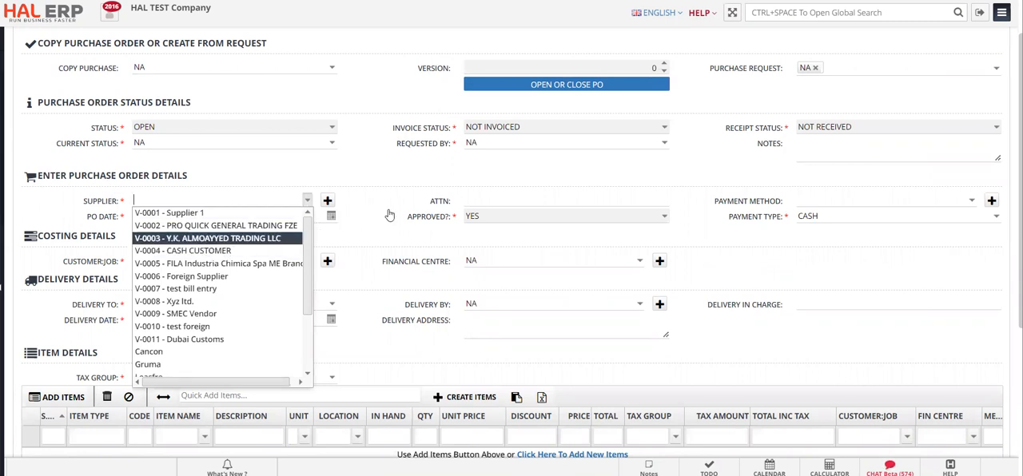
pyautogui.scroll(-1, 381, 211)
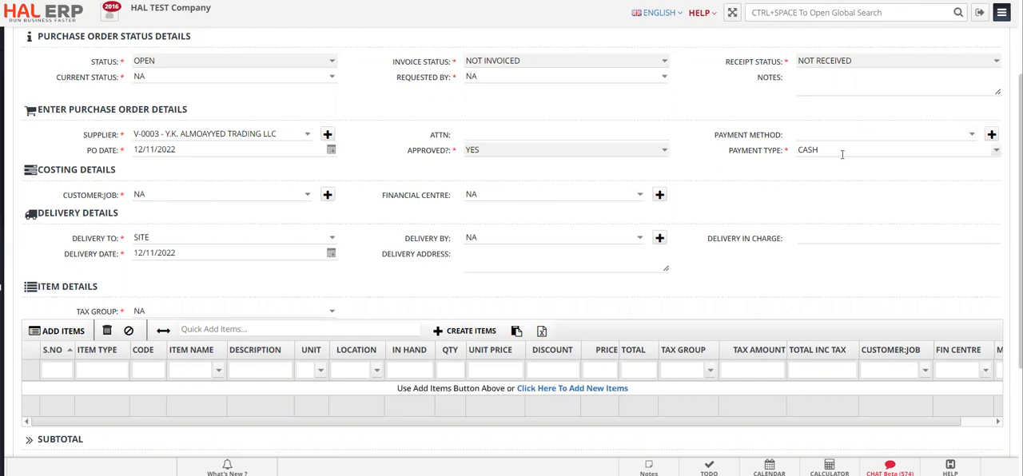
# - Quick-add the Fish item with code 22212 to the purchase order's item details
pyautogui.scroll(-1, 373, 257)
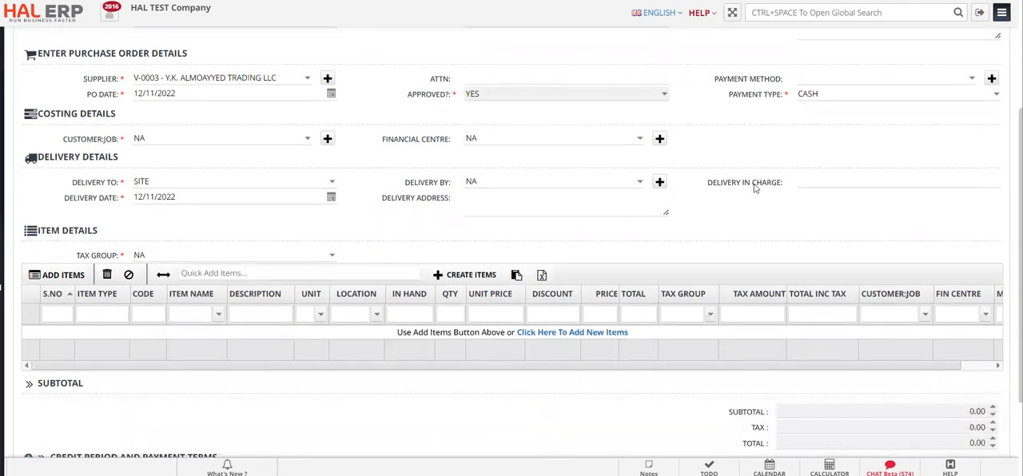
pyautogui.scroll(-1, 344, 231)
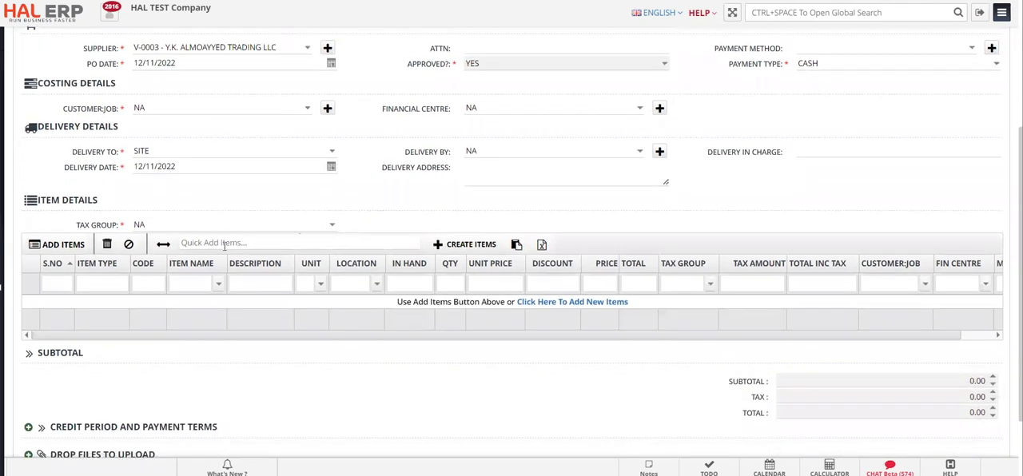
pyautogui.click(200, 242)
pyautogui.write('fish')
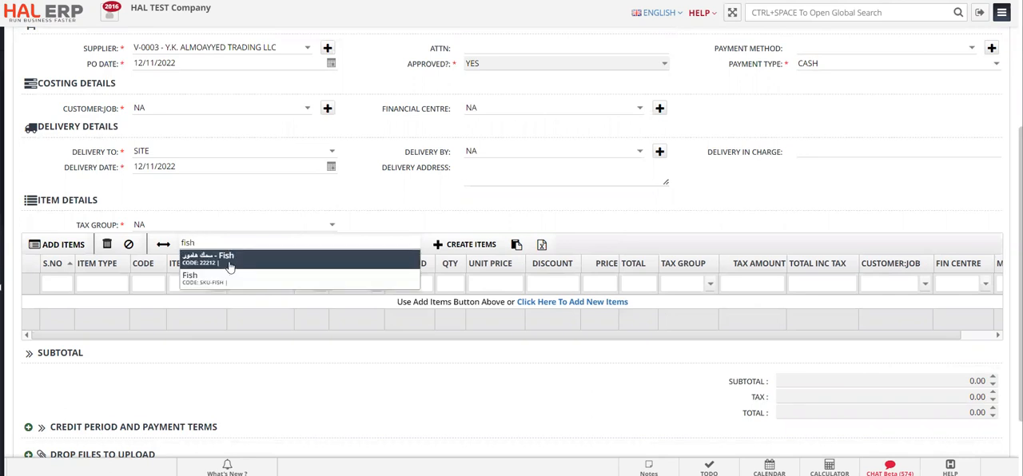
pyautogui.click(230, 264)
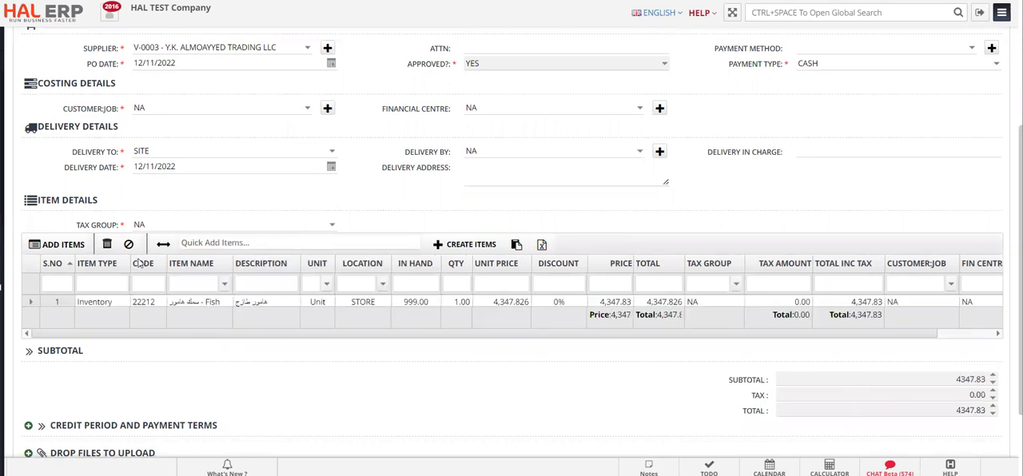
# - Bulk-add the items test item (13583) and Office Equipment (010505) to the order and close the item selection
pyautogui.click(57, 244)
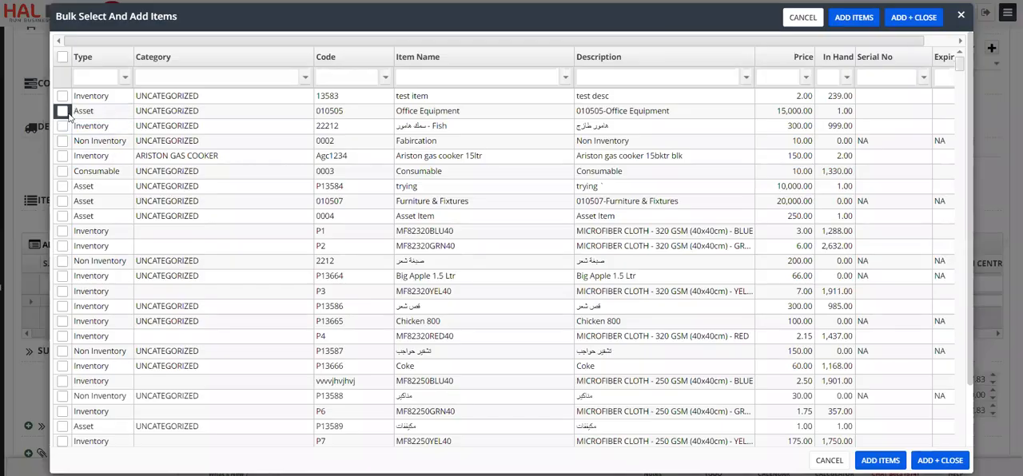
pyautogui.click(62, 111)
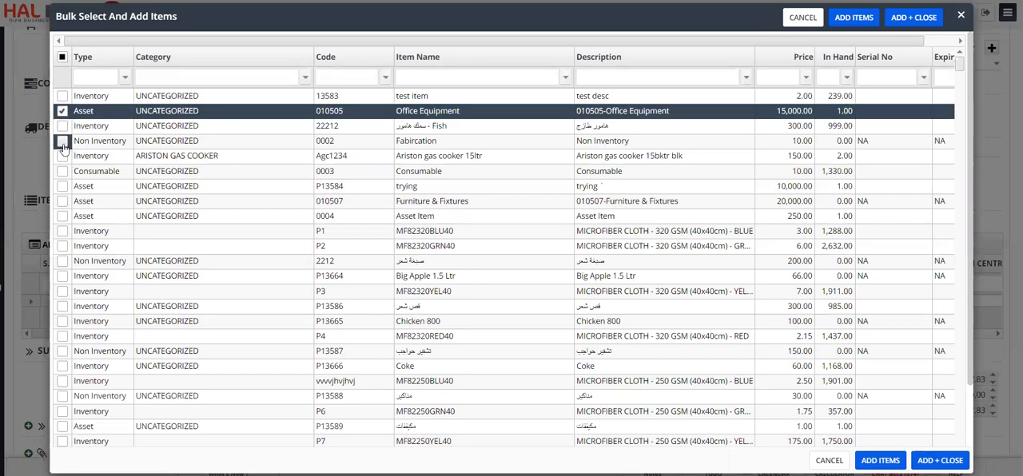
pyautogui.click(63, 96)
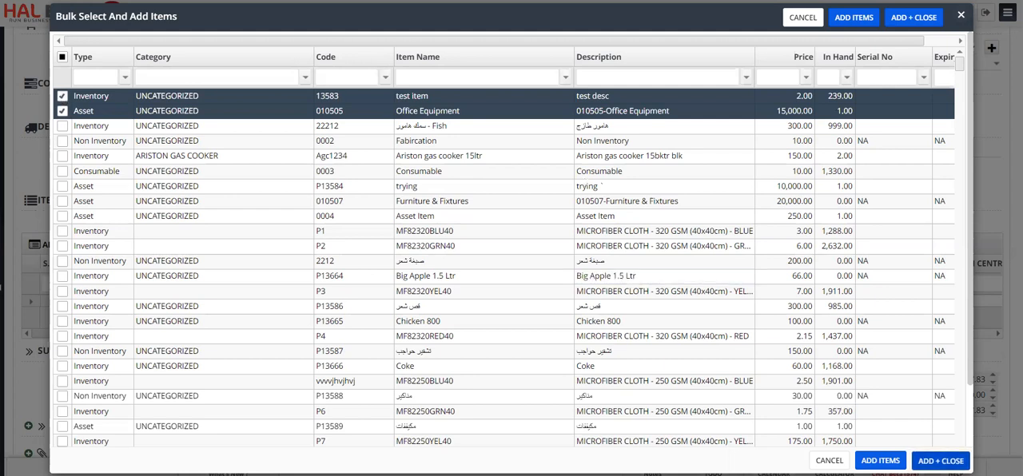
pyautogui.click(97, 322)
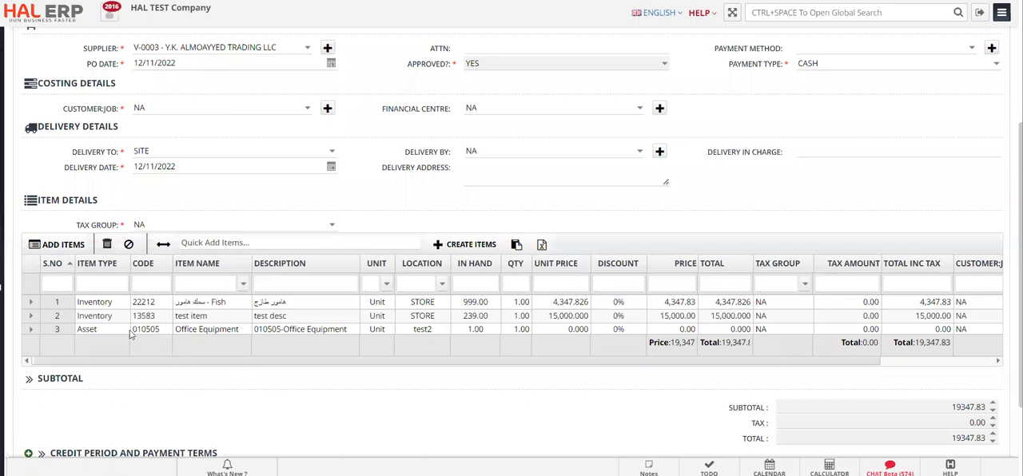
# - Delete the Office Equipment asset line from the order's items
pyautogui.click(127, 330)
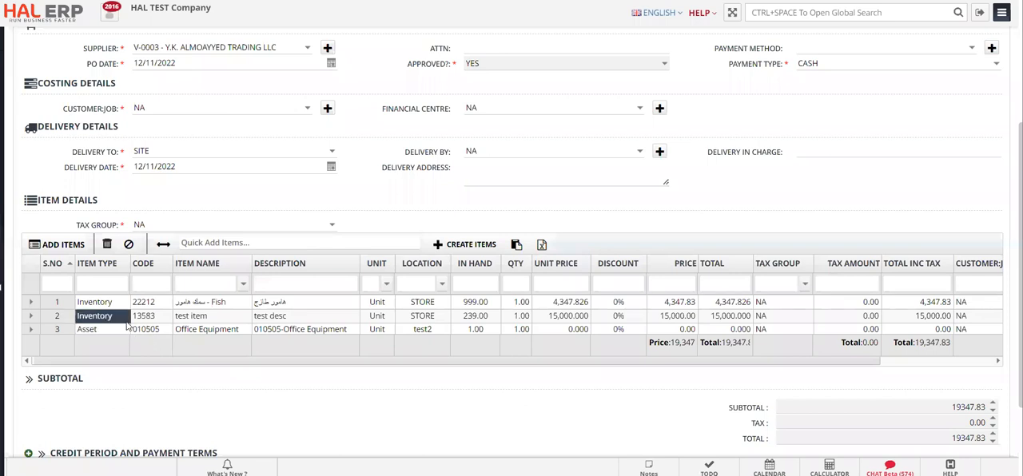
pyautogui.click(97, 330)
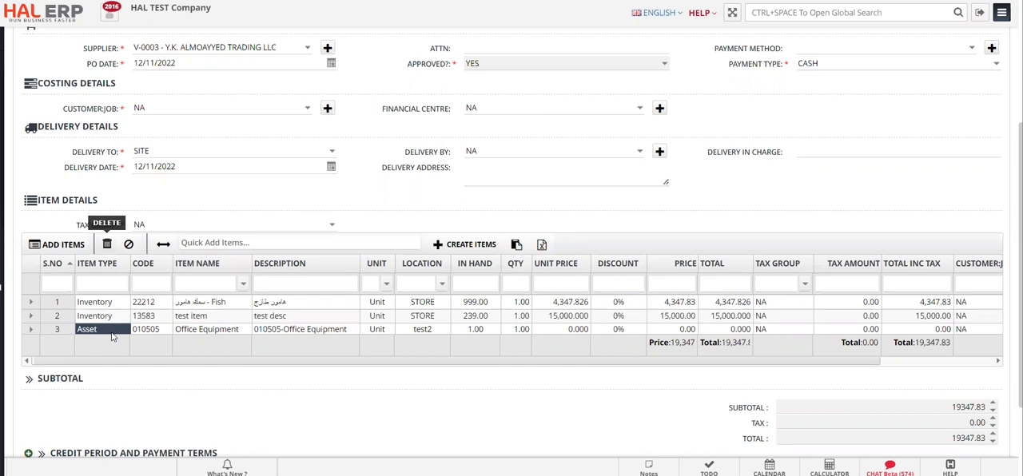
pyautogui.click(106, 246)
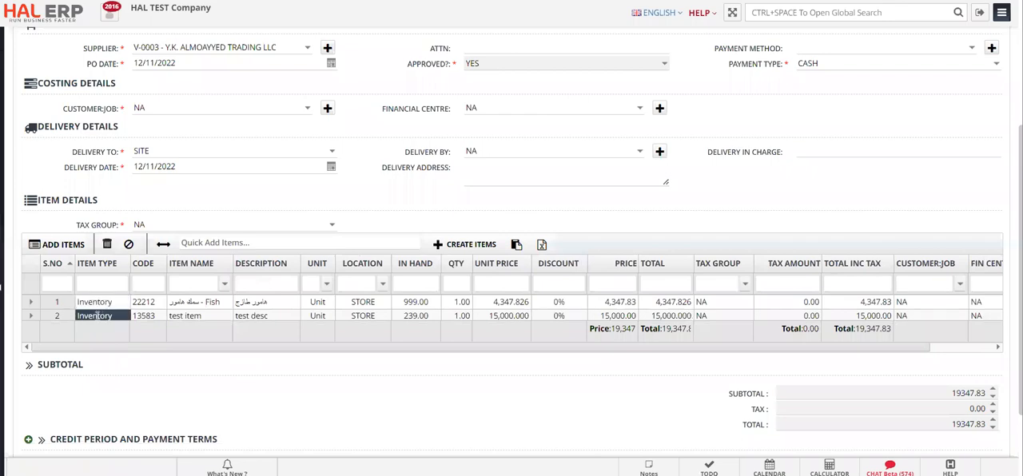
# - Replace the Fish line's description with "Hammour Fish"
pyautogui.doubleClick(264, 302)
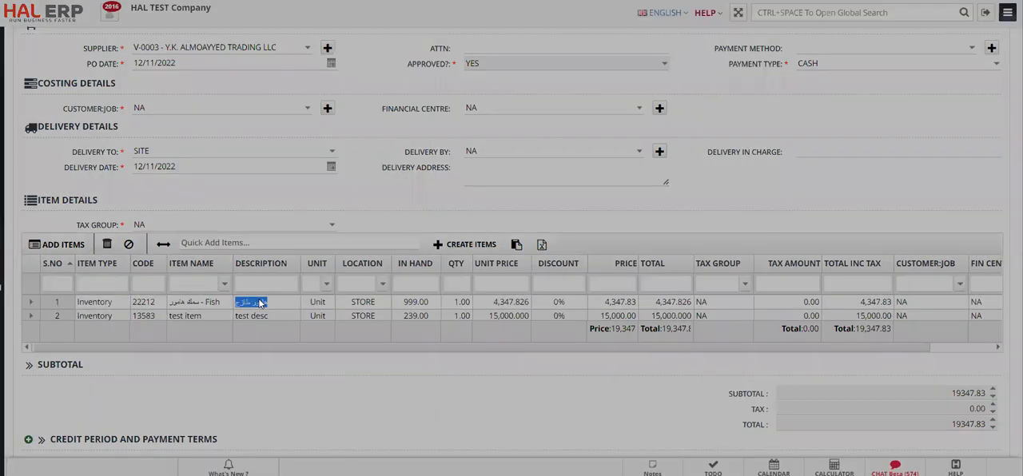
pyautogui.hotkey('ctrl', 'a')
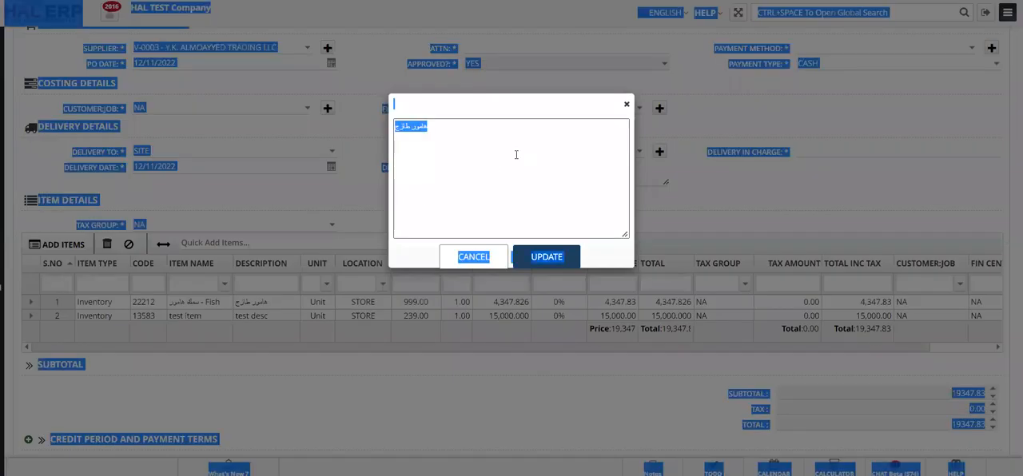
pyautogui.click(516, 154)
pyautogui.hotkey('ctrl', 'a')
pyautogui.write('Hammour F')
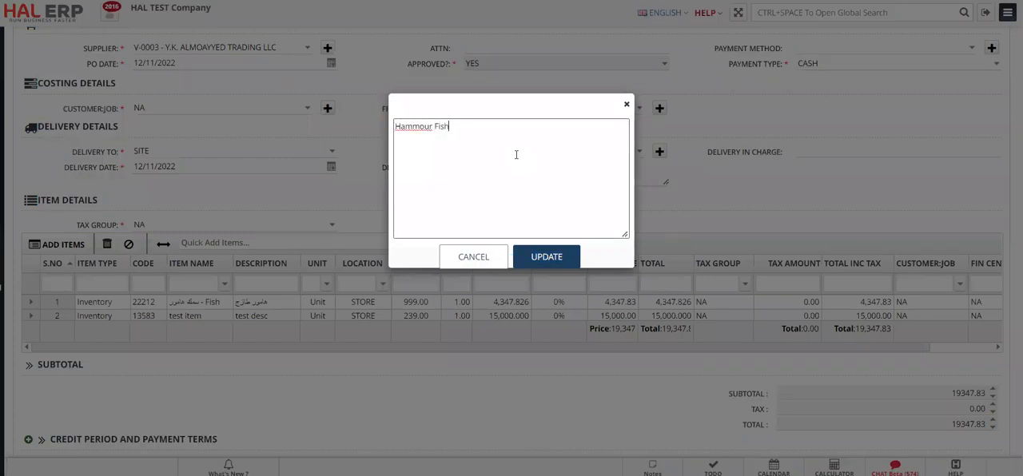
pyautogui.write('ish')
pyautogui.click(547, 256)
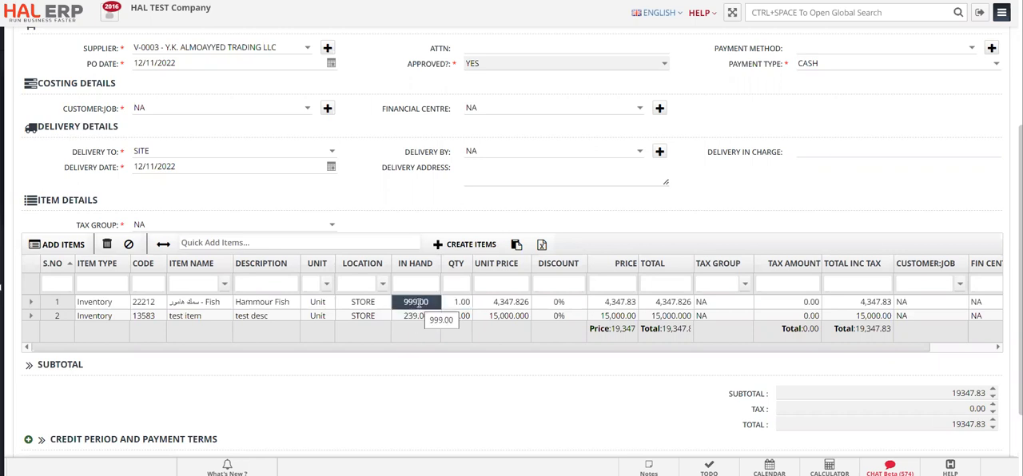
# - Set the quantities to 8 for the Fish line and 45 for the test item line
pyautogui.click(455, 304)
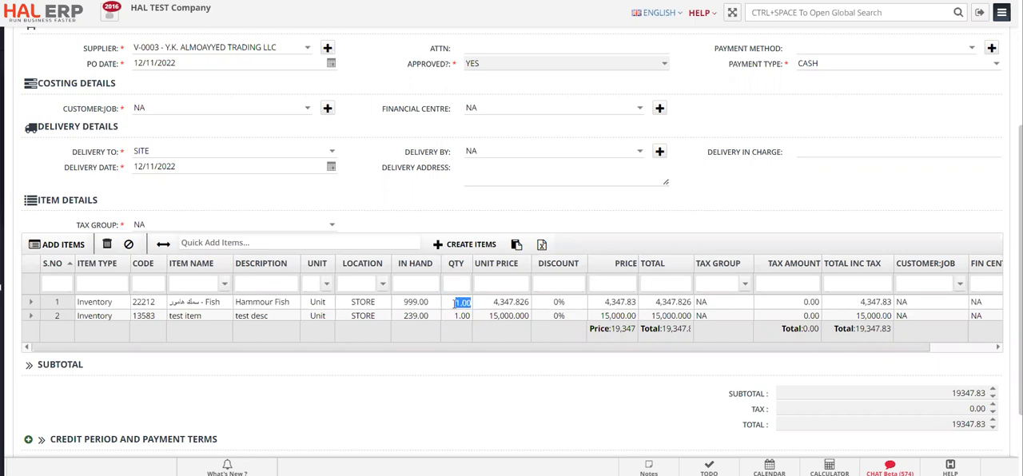
pyautogui.write('8')
pyautogui.press('Return')
pyautogui.write('4')
pyautogui.press('Return')
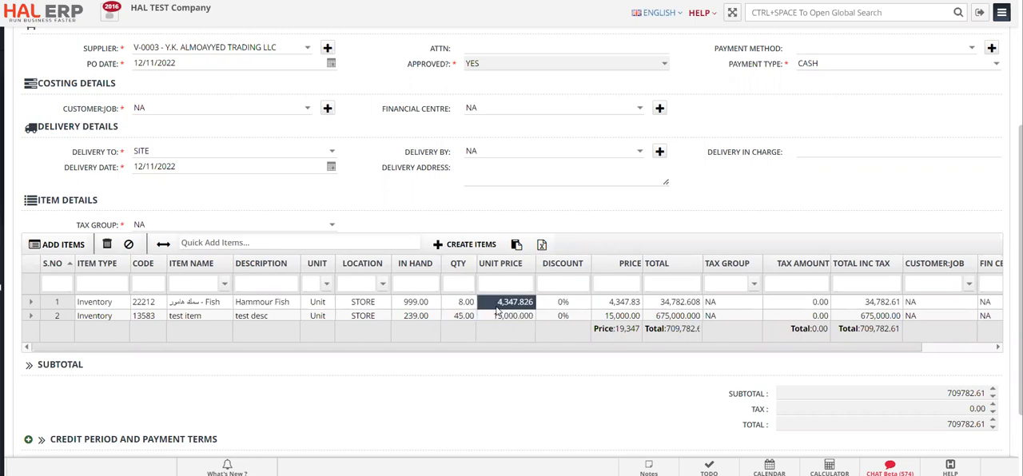
# - Set the unit prices to 850 for the Fish line and 1,300 for the test item line
pyautogui.click(496, 308)
pyautogui.write('850')
pyautogui.press('Return')
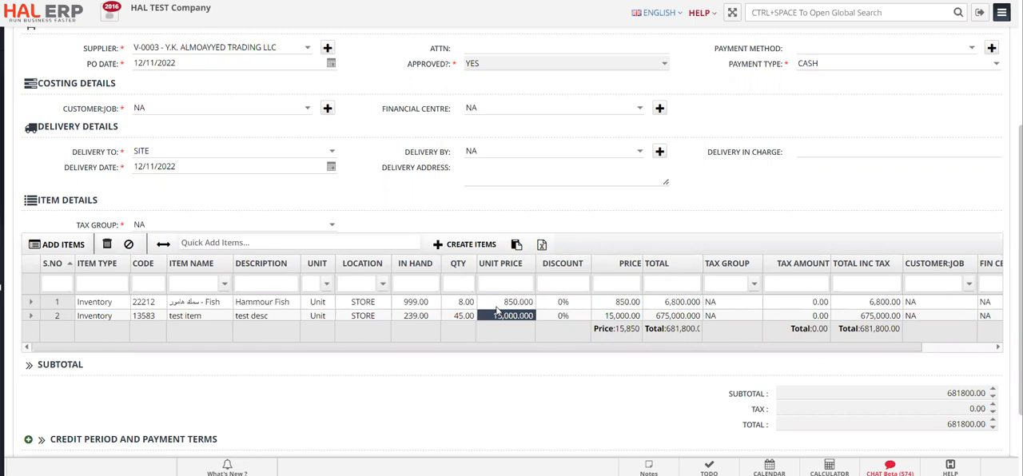
pyautogui.write('1,')
pyautogui.write('300')
pyautogui.press('Return')
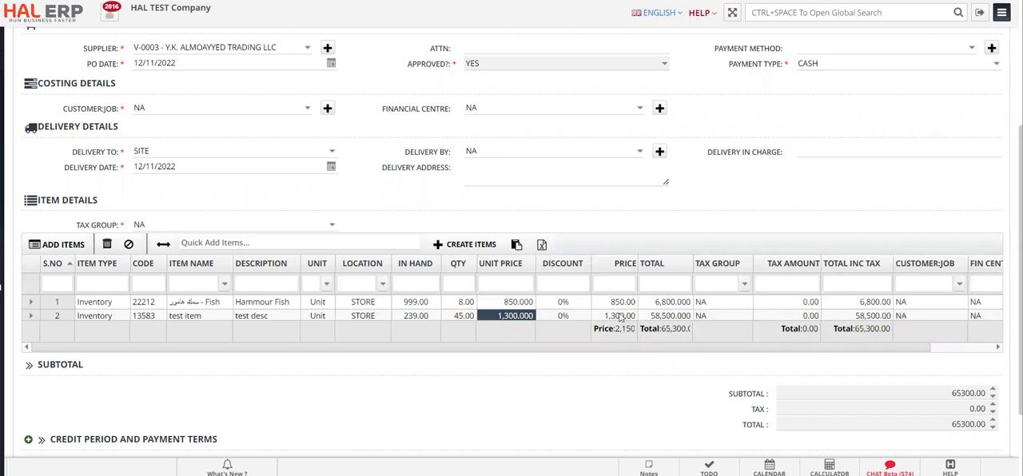
# - Enter a fixed-amount discount of 15 on the Fish line
pyautogui.click(585, 304)
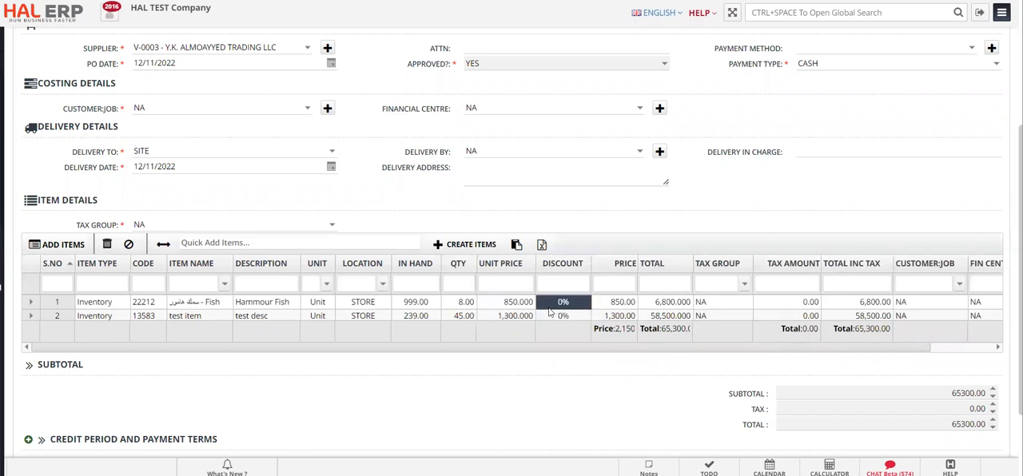
pyautogui.write('15')
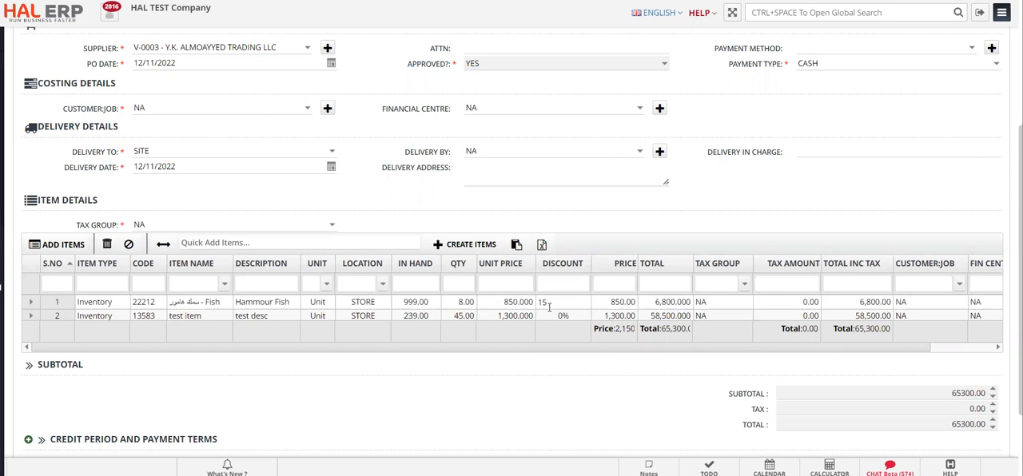
pyautogui.click(549, 314)
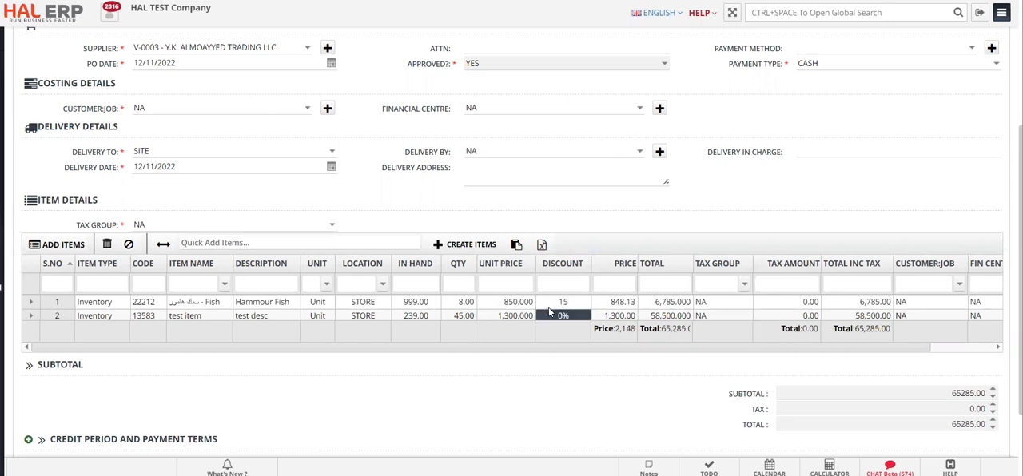
# - Set percentage discounts of 15% on the Fish line and 20% on the test item line
pyautogui.click(548, 302)
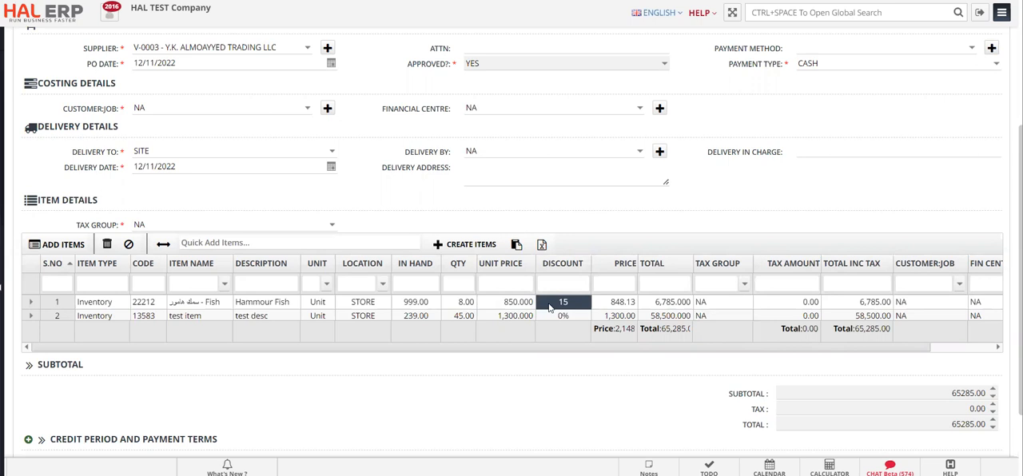
pyautogui.click(549, 305)
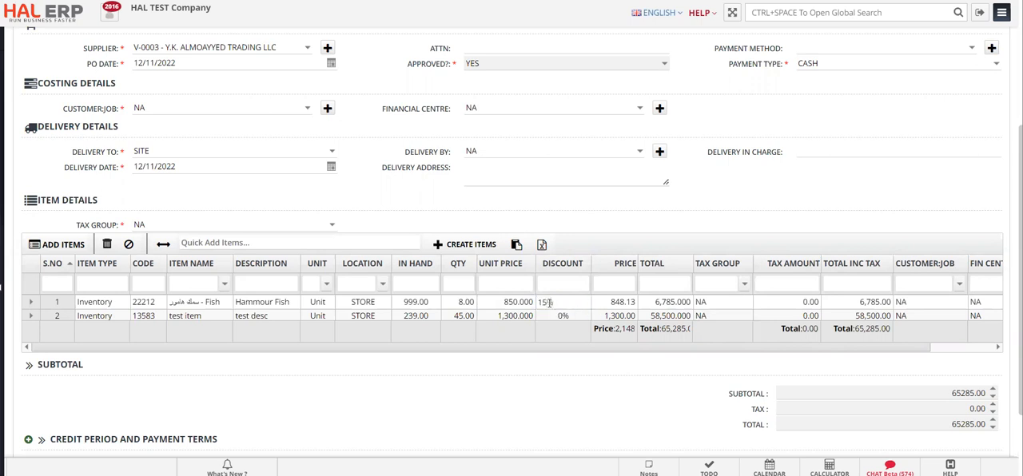
pyautogui.press('Return')
pyautogui.moveTo(549, 304); pyautogui.dragTo(552, 315)
pyautogui.click(555, 315)
pyautogui.write('2')
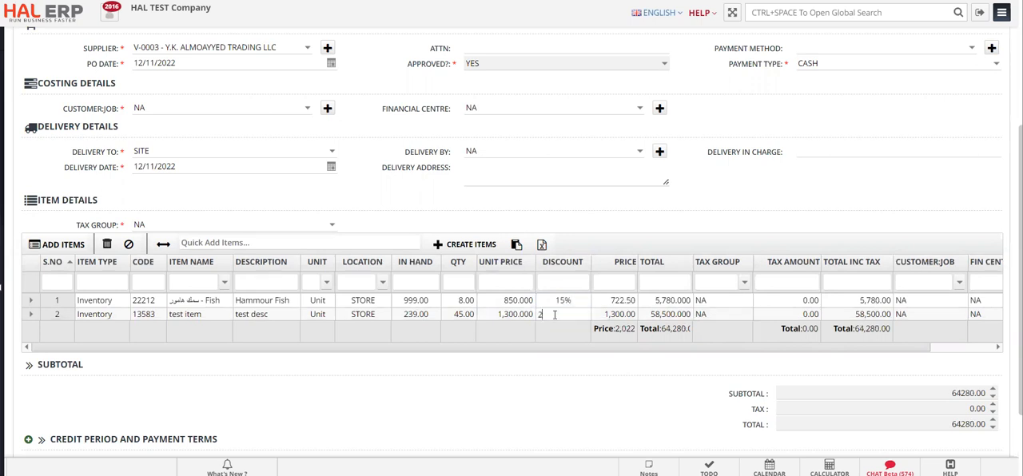
pyautogui.press('Return')
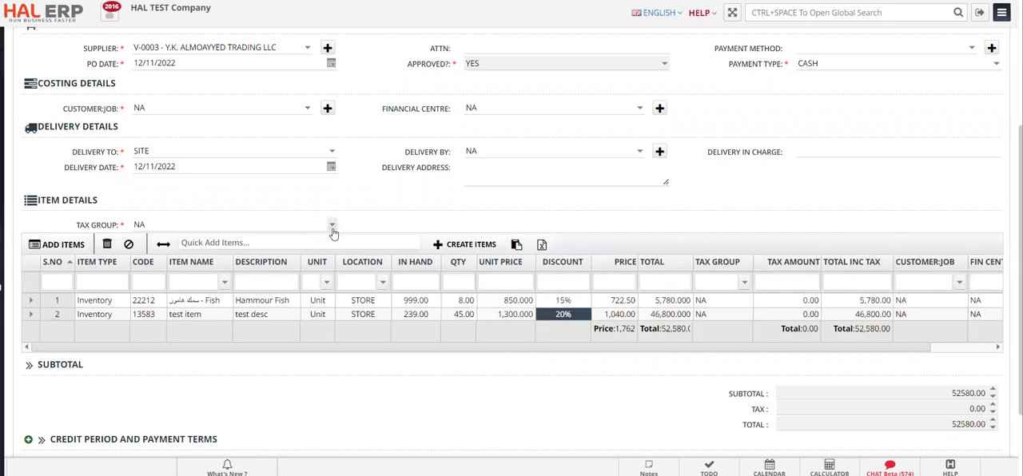
# - Set the purchase order's tax group for all item lines to VAT EXC - 15%
pyautogui.scroll(1, 348, 215)
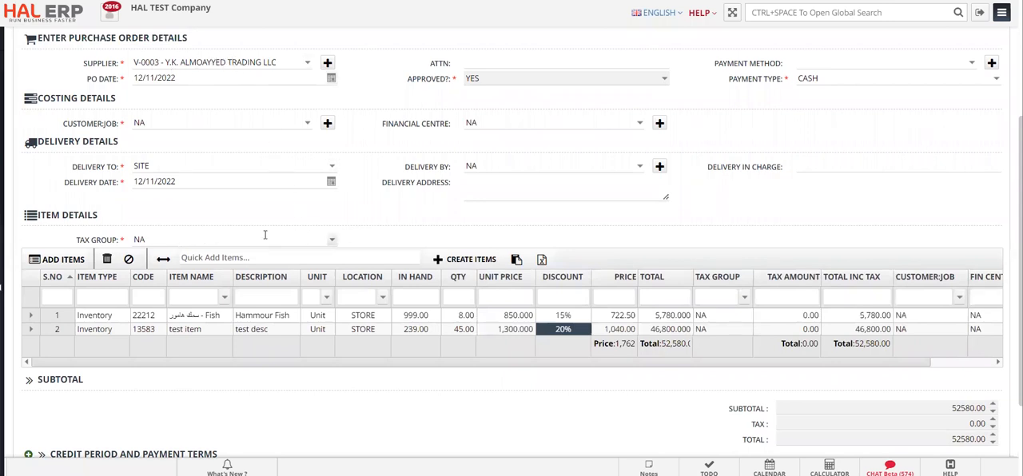
pyautogui.click(330, 239)
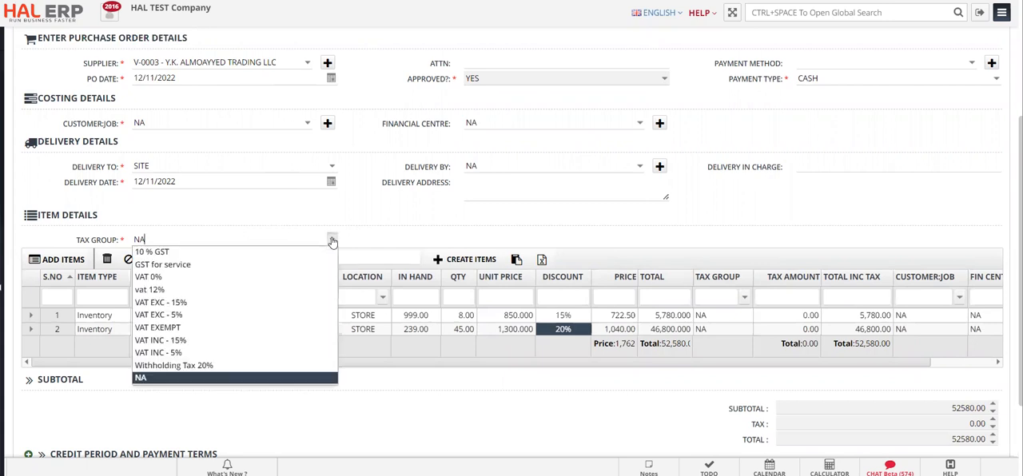
pyautogui.click(264, 303)
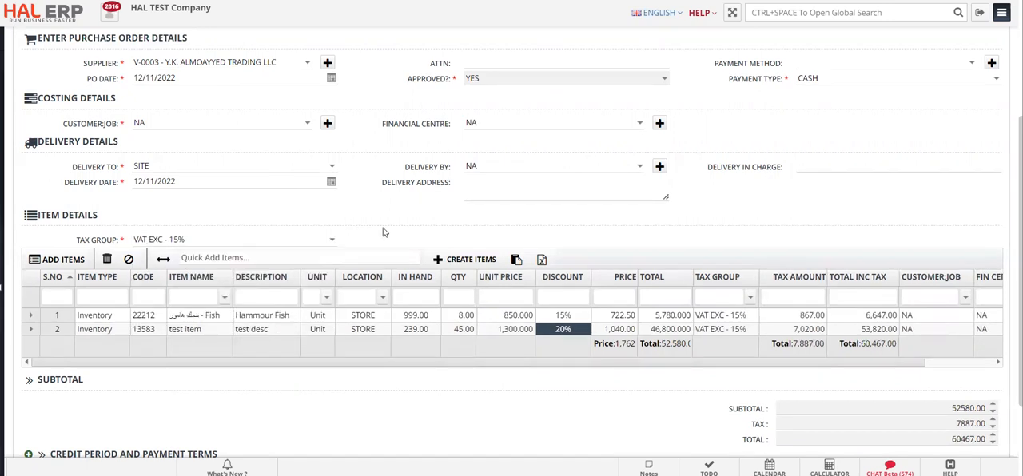
# - Change the tax group on the test item line to VAT INC - 15%
pyautogui.scroll(-2, 384, 231)
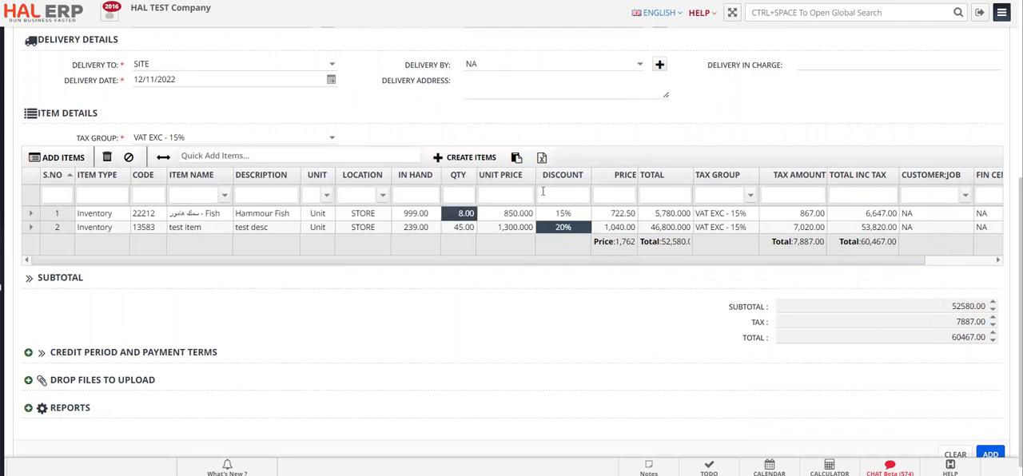
pyautogui.click(746, 213)
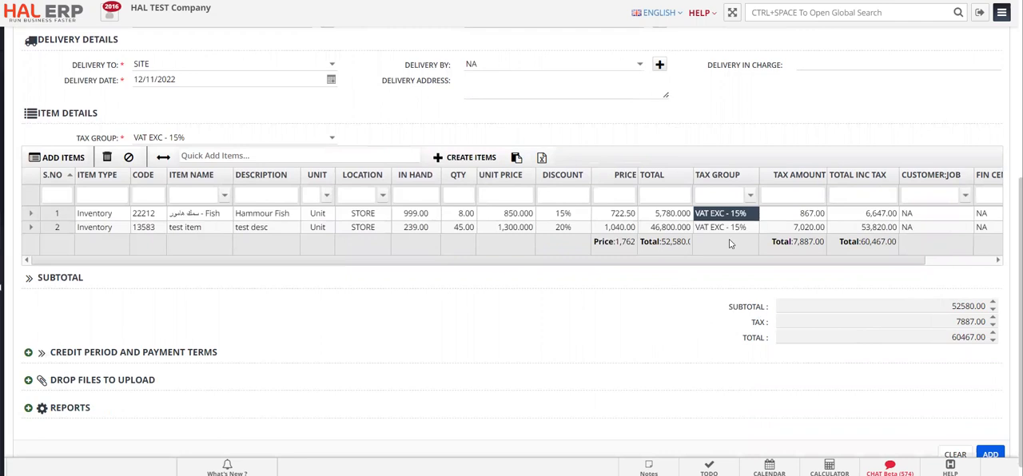
pyautogui.click(742, 228)
pyautogui.click(750, 228)
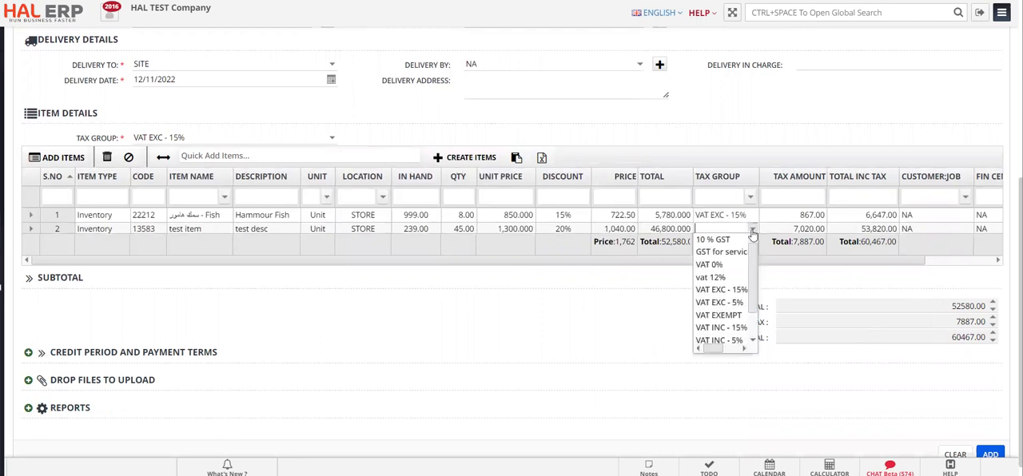
pyautogui.click(729, 327)
pyautogui.click(798, 230)
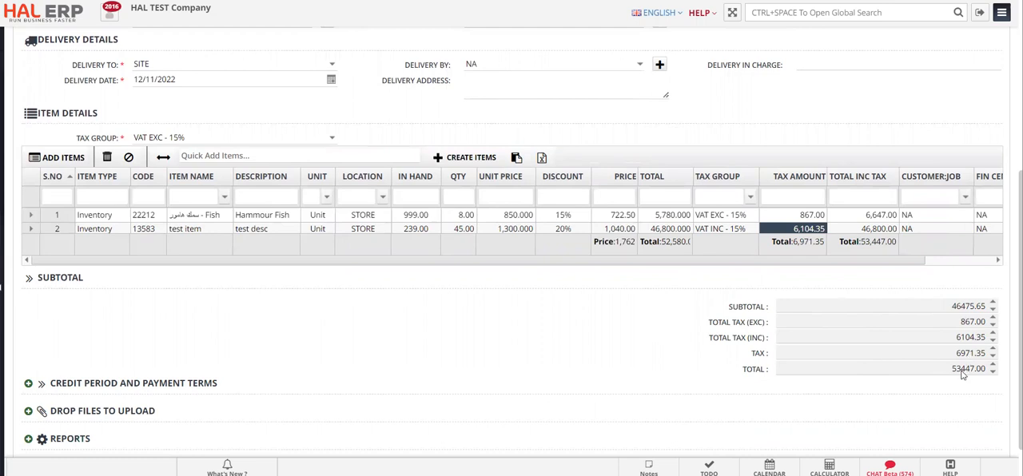
# - Set the payment terms to PDC 15 Days and the credit period to 45 Days
pyautogui.scroll(-2, 893, 363)
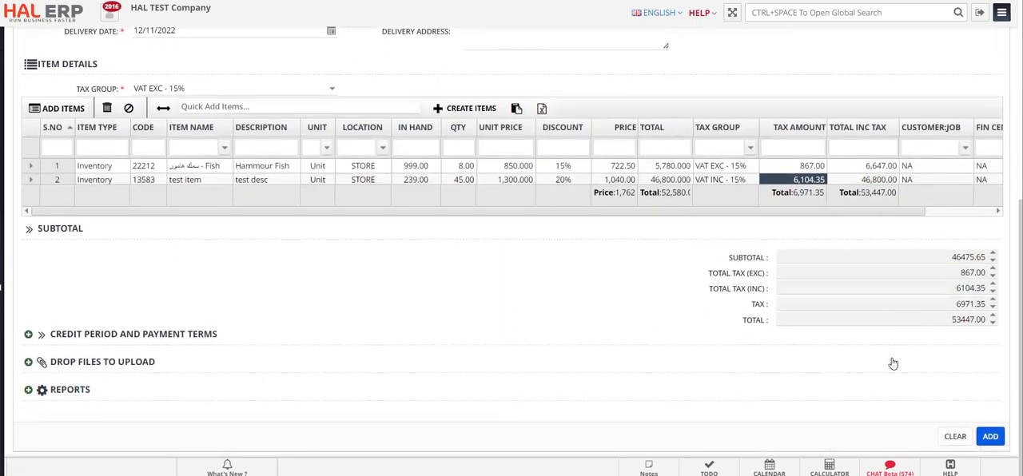
pyautogui.click(198, 334)
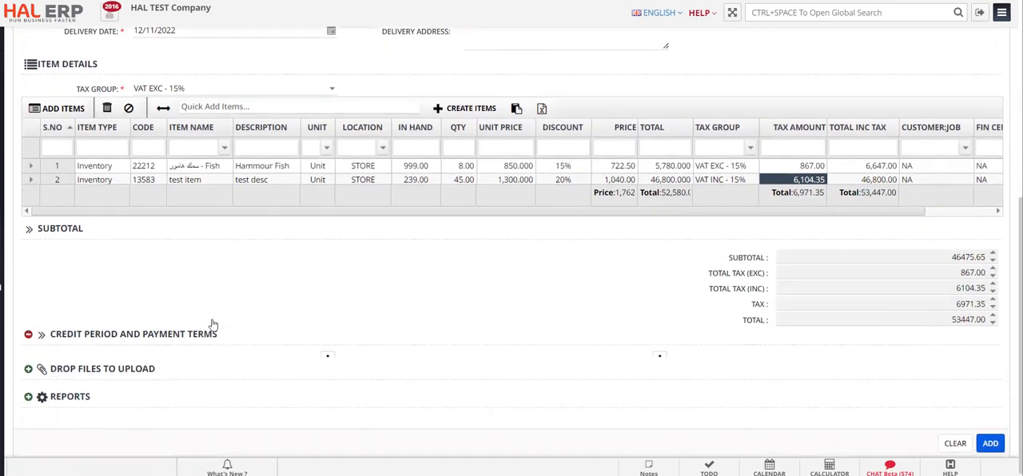
pyautogui.click(310, 346)
pyautogui.click(290, 356)
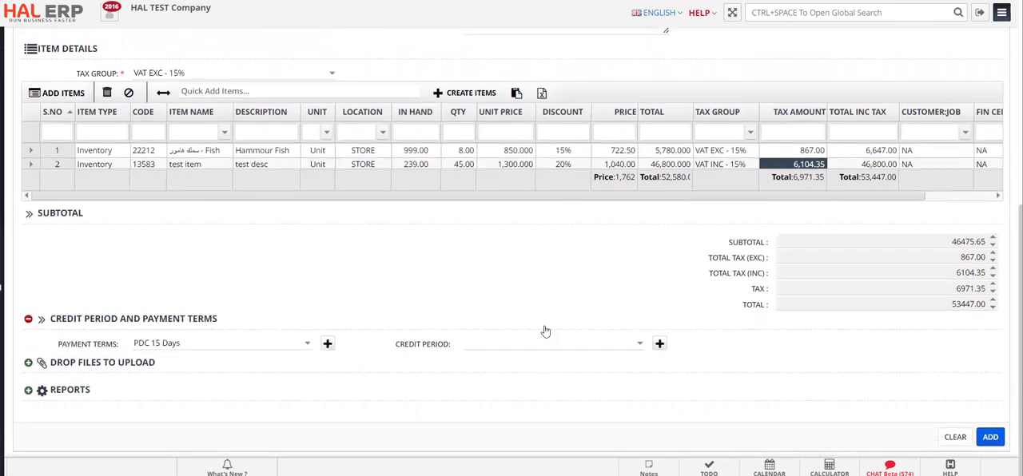
pyautogui.click(638, 346)
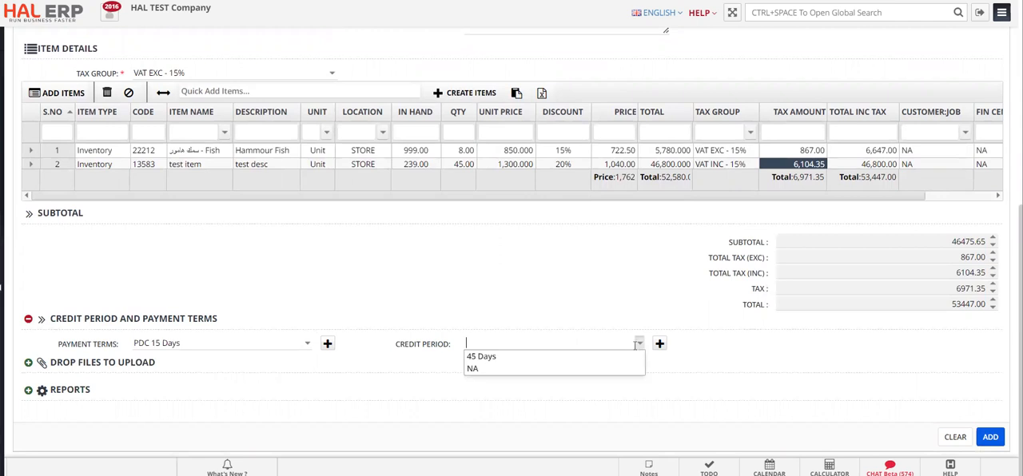
pyautogui.click(589, 357)
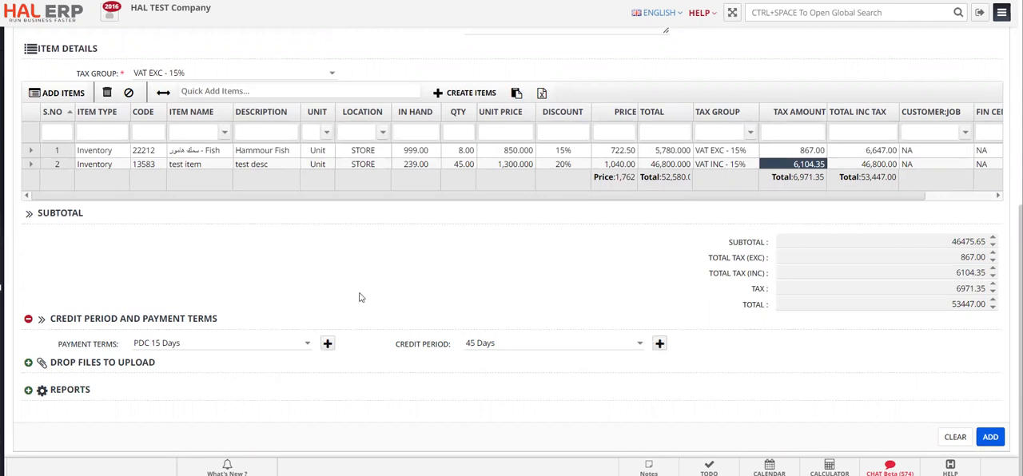
pyautogui.click(112, 364)
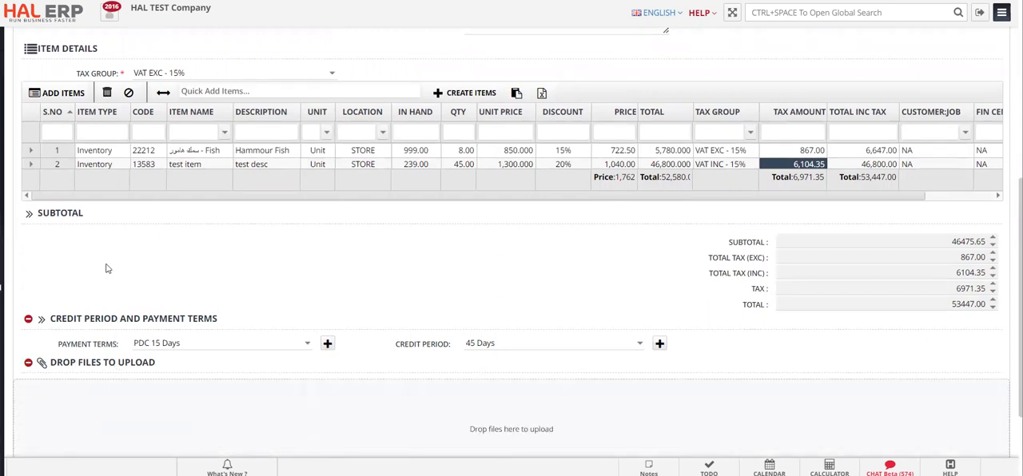
pyautogui.scroll(-2, 108, 268)
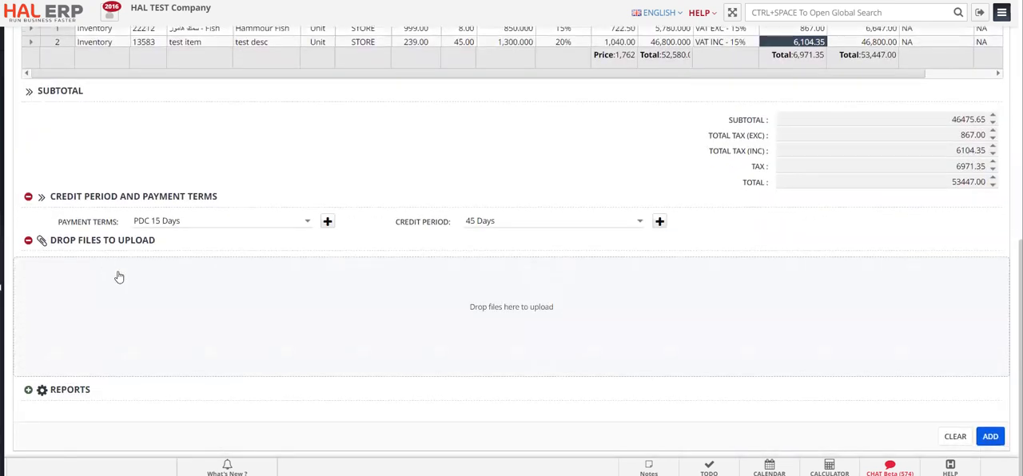
pyautogui.click(356, 306)
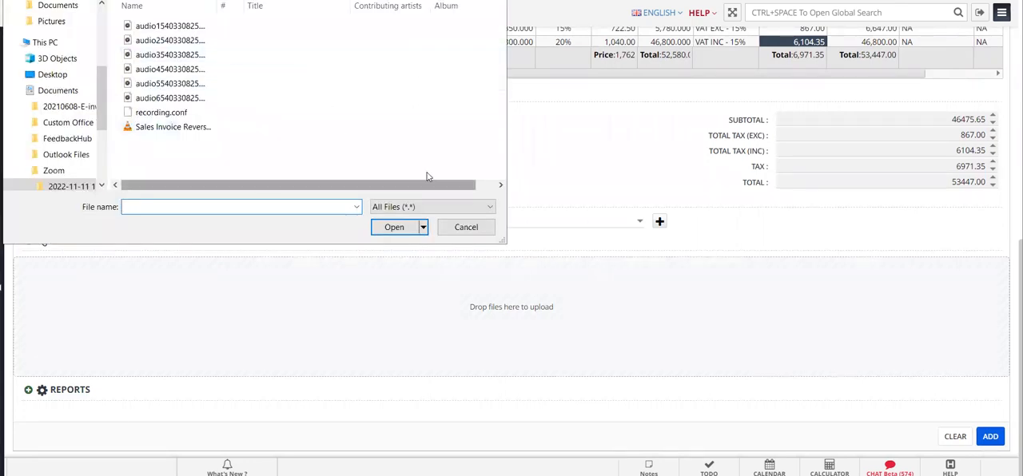
pyautogui.click(465, 227)
# - Add the completed purchase order and open the saved record for viewing
pyautogui.scroll(2, 535, 153)
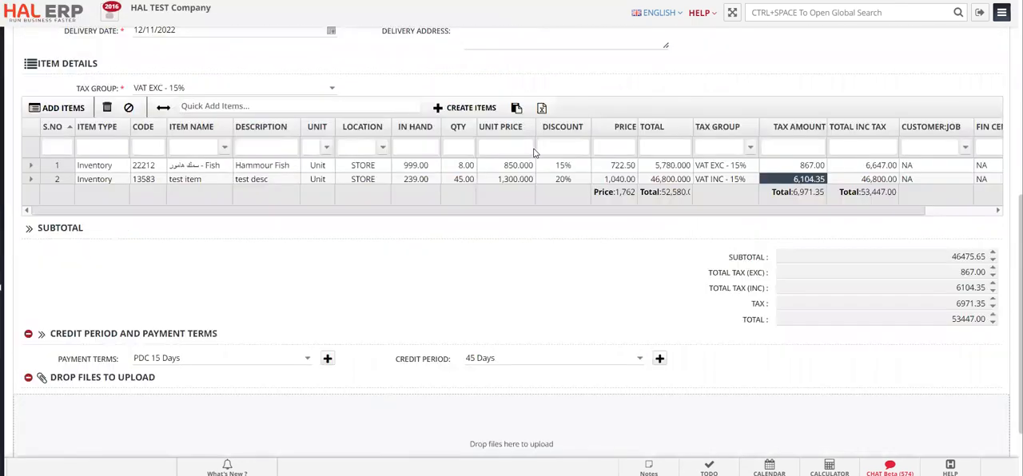
pyautogui.scroll(5, 535, 153)
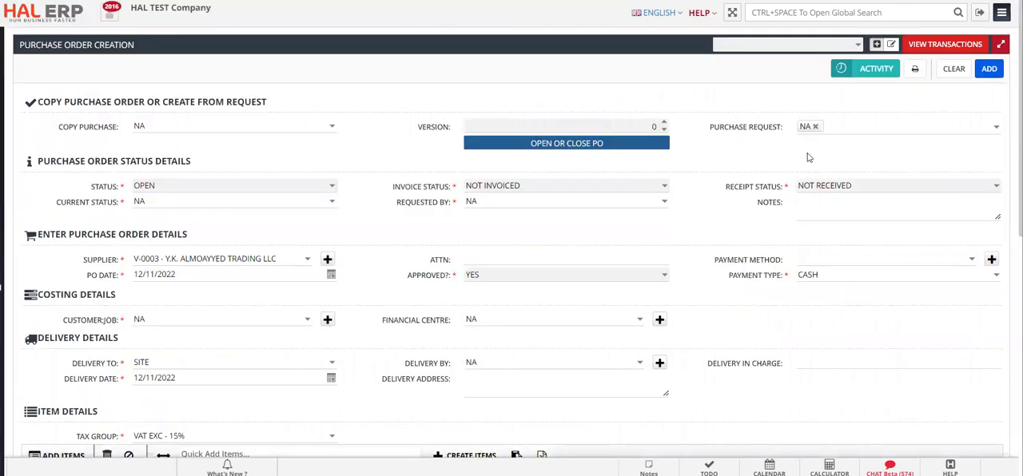
pyautogui.click(988, 71)
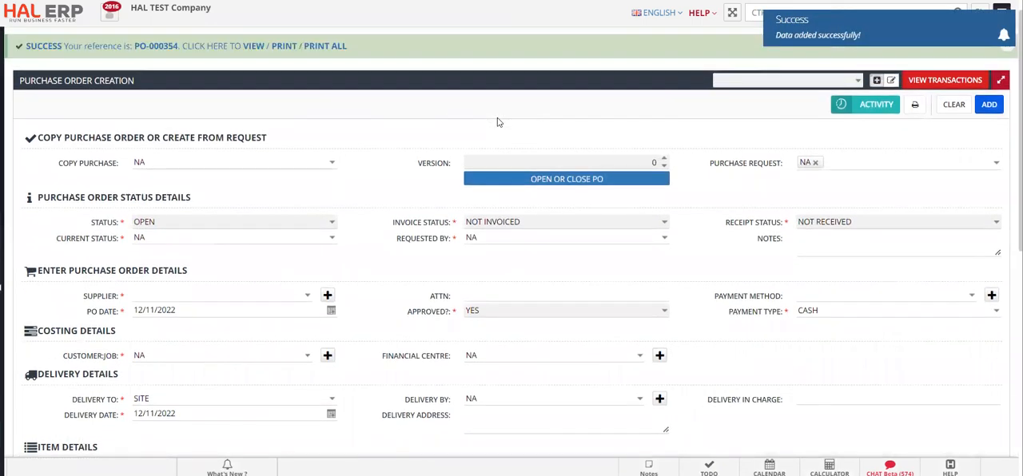
pyautogui.click(252, 45)
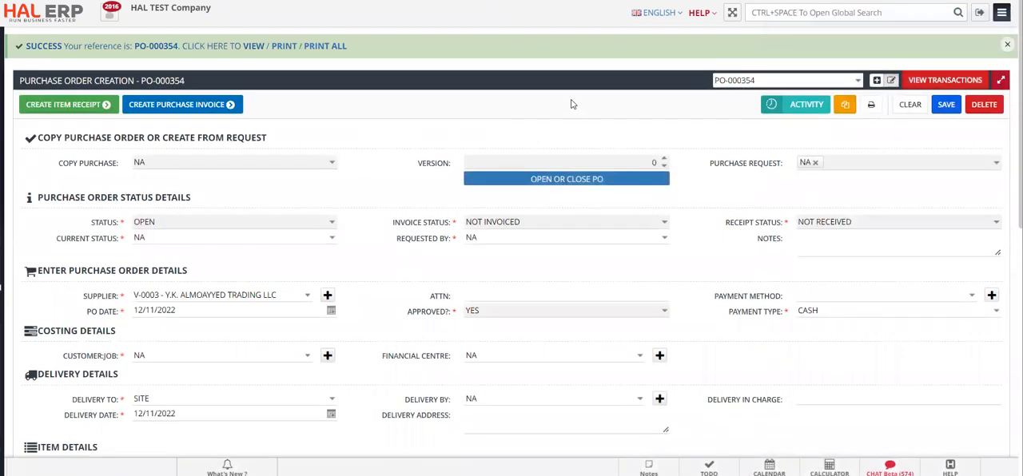
# - Open the purchase order transactions list and examine the new order's row across to the receipt, invoice and approval columns
pyautogui.click(942, 84)
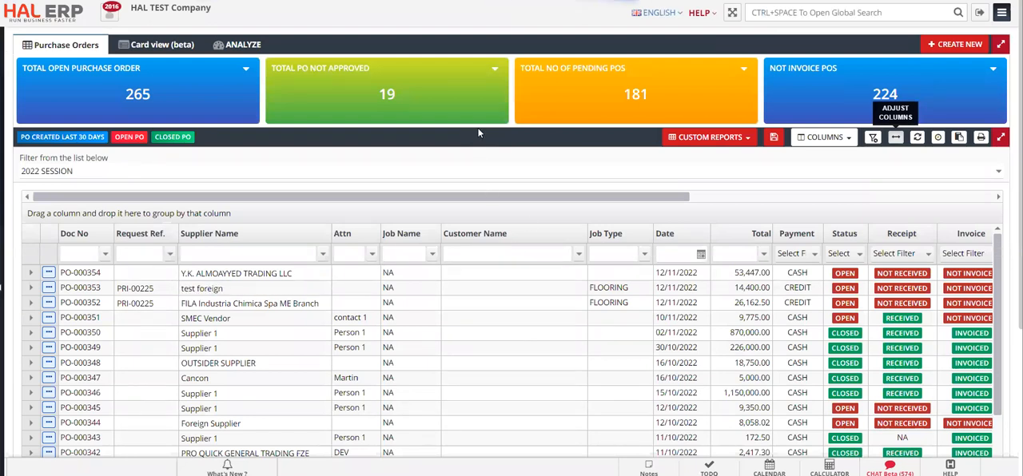
pyautogui.scroll(-1, 477, 133)
pyautogui.scroll(-1, 463, 146)
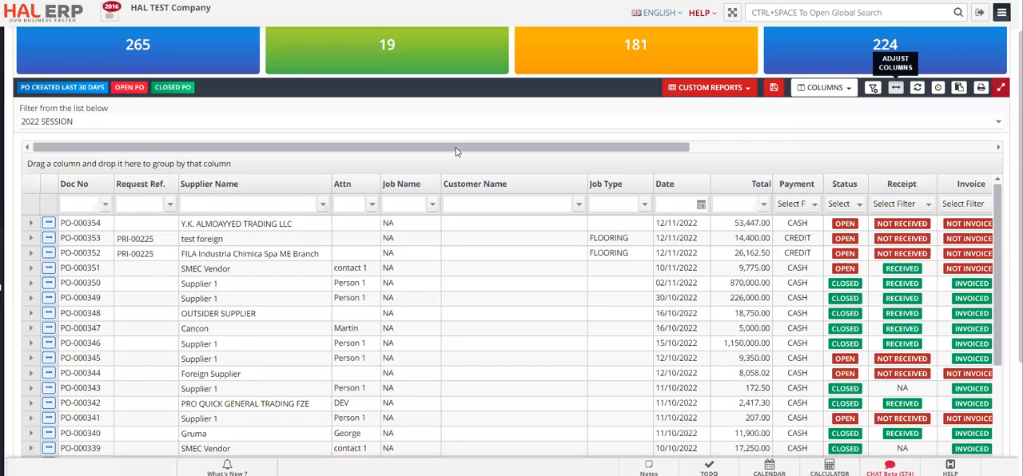
pyautogui.click(94, 226)
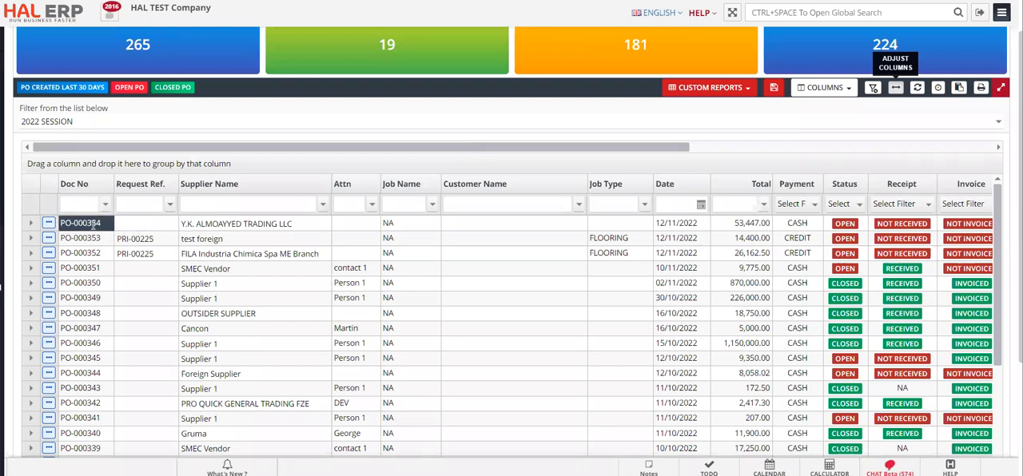
pyautogui.moveTo(600, 149); pyautogui.dragTo(761, 138)
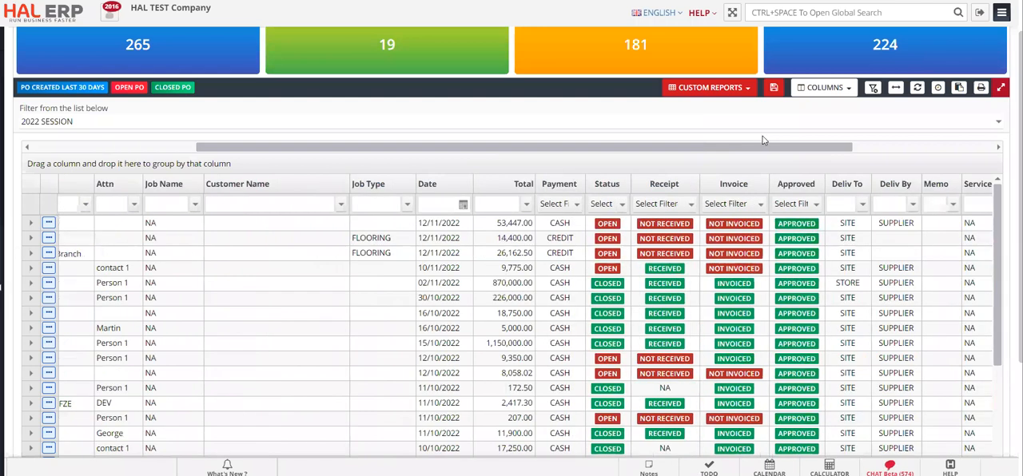
# - Filter the purchase order list by approval status to show only NOT APPROVED orders
pyautogui.click(799, 205)
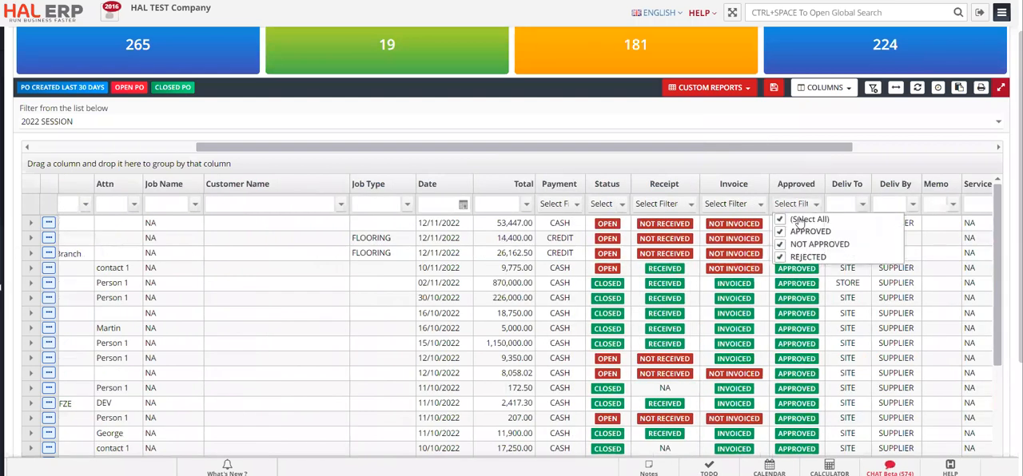
pyautogui.click(799, 220)
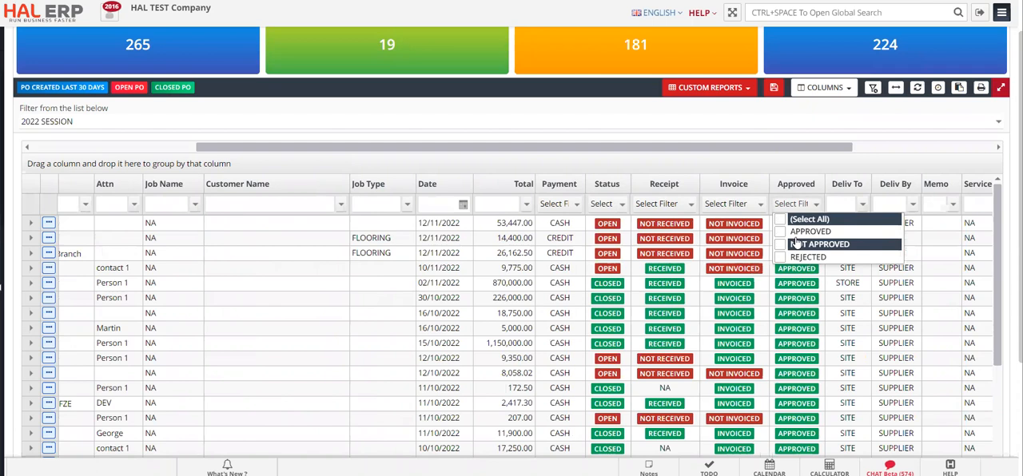
pyautogui.click(785, 234)
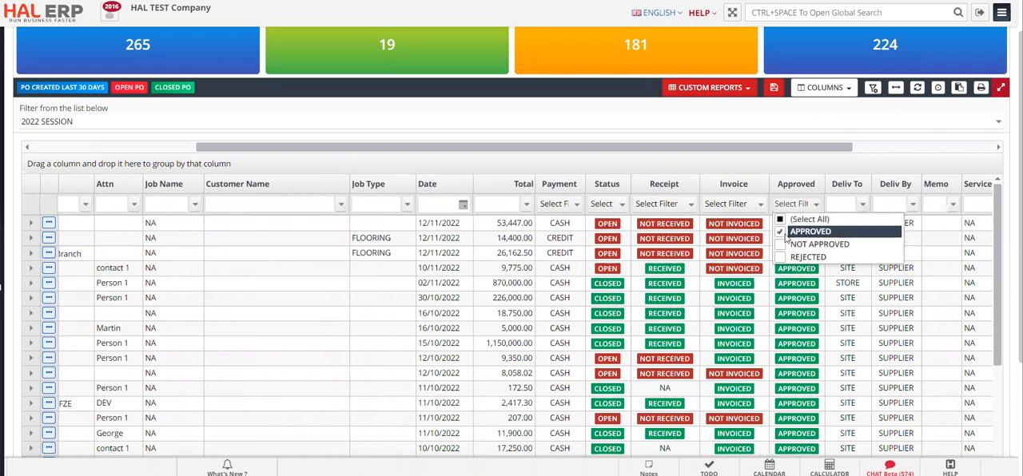
pyautogui.click(782, 223)
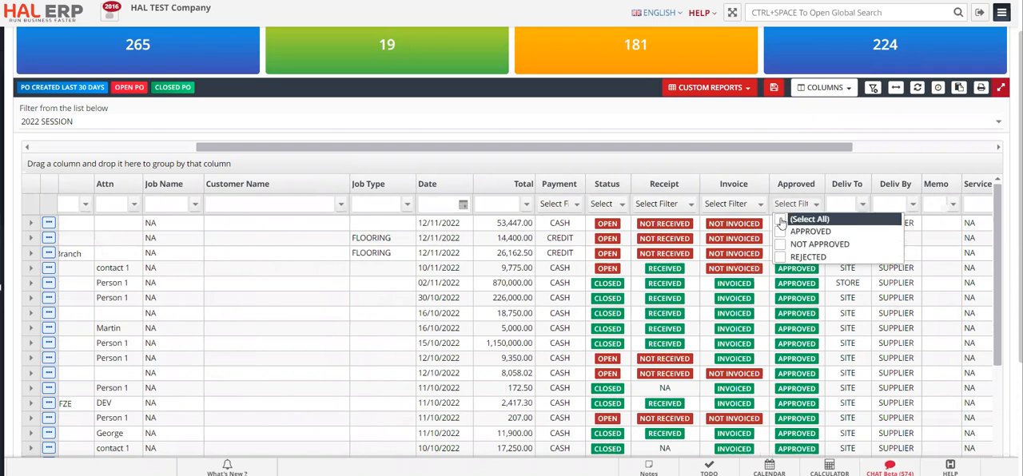
pyautogui.click(780, 245)
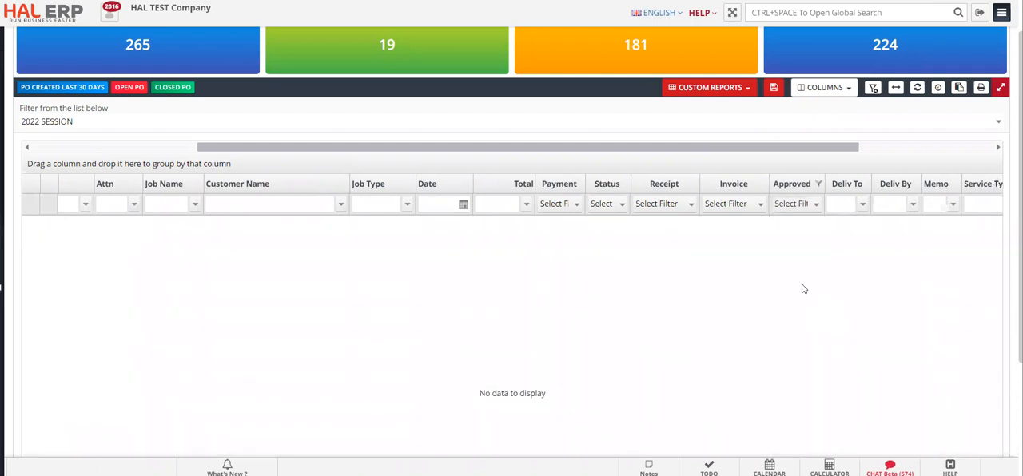
# - Switch the approval status filter to show only APPROVED purchase orders
pyautogui.click(793, 206)
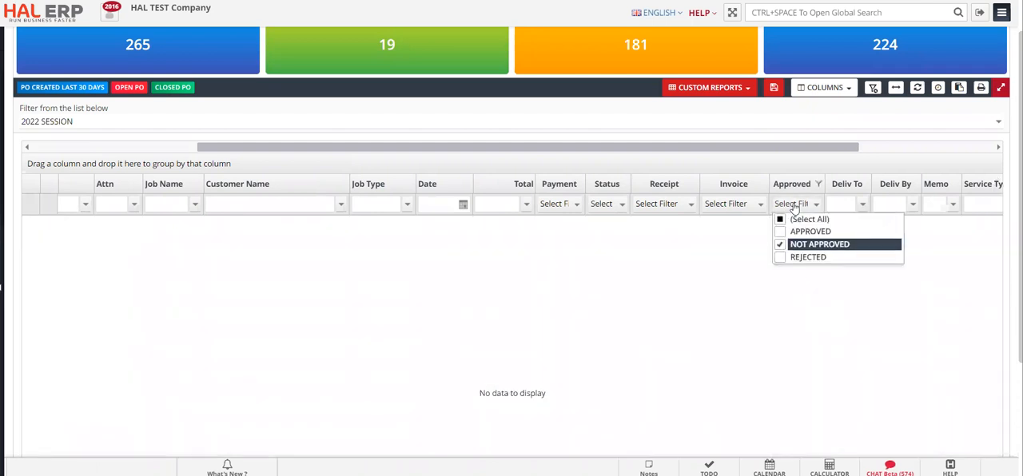
pyautogui.click(795, 243)
pyautogui.click(794, 232)
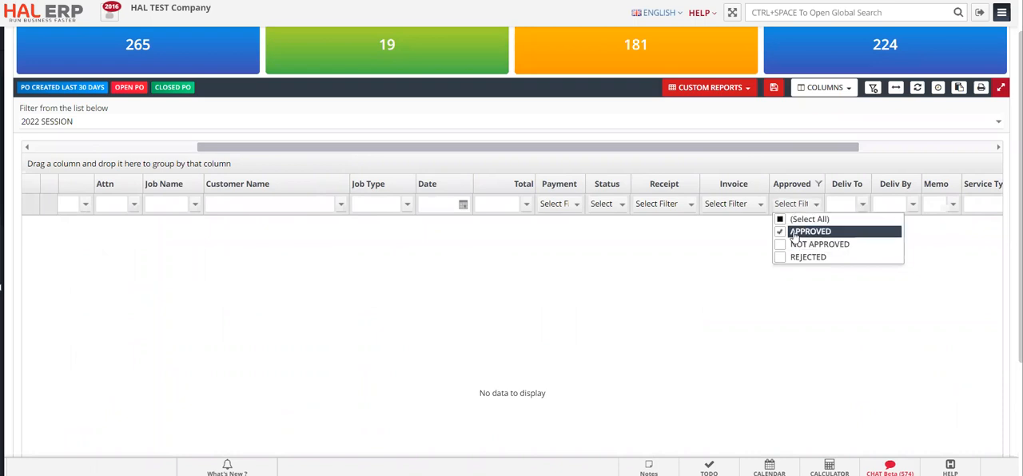
pyautogui.click(788, 292)
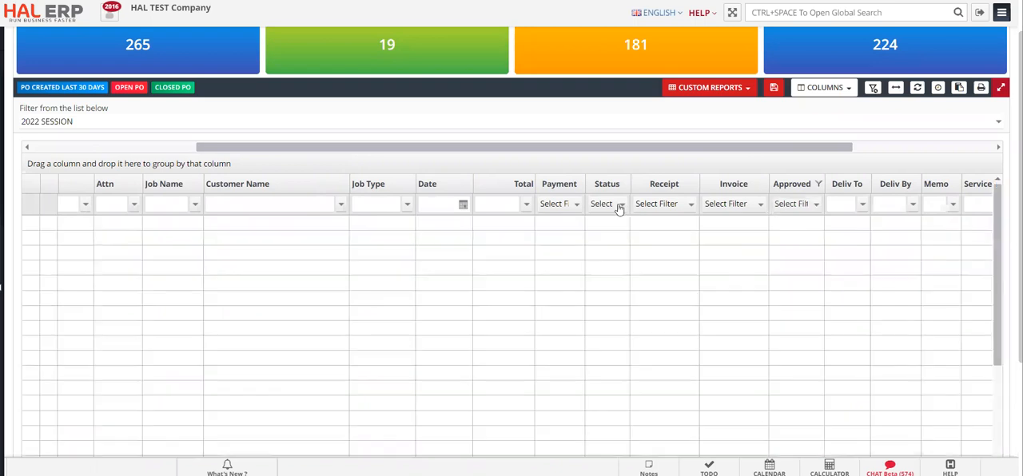
# - Filter the purchase orders by receipt status to show only NOT RECEIVED and PARTIAL
pyautogui.click(668, 205)
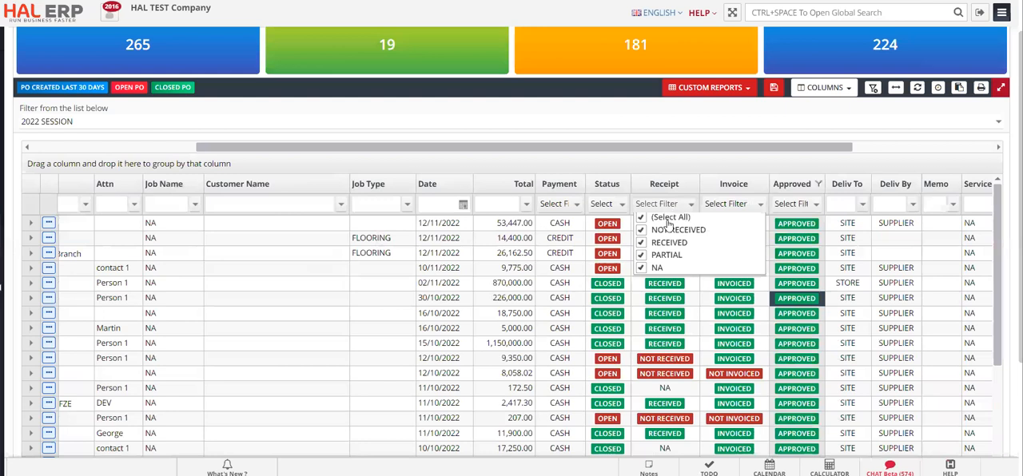
pyautogui.click(668, 219)
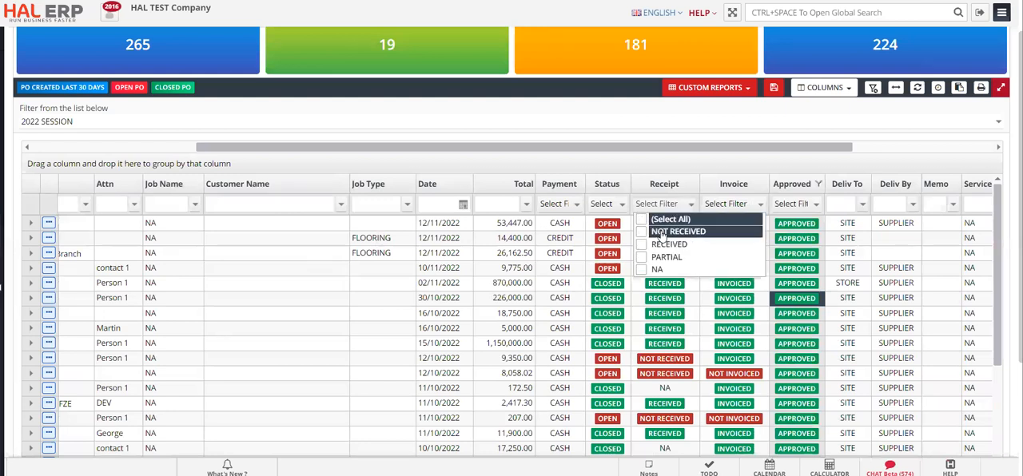
pyautogui.click(663, 232)
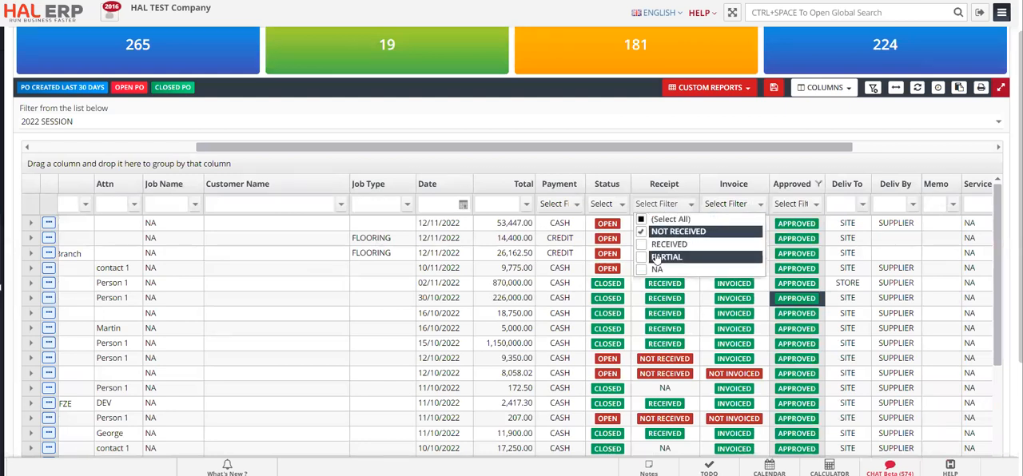
pyautogui.click(663, 257)
pyautogui.click(702, 314)
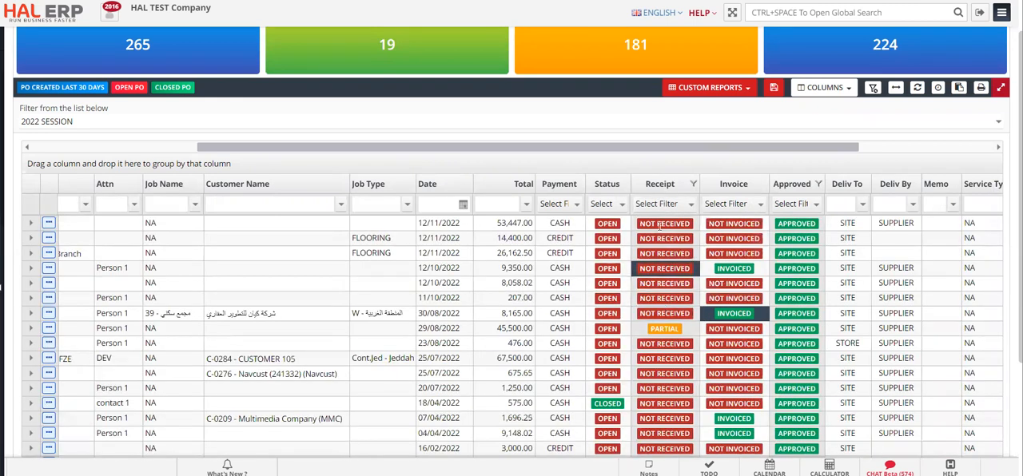
# - Clear every option in the Invoice status filter of the purchase order list
pyautogui.moveTo(495, 151); pyautogui.dragTo(501, 172)
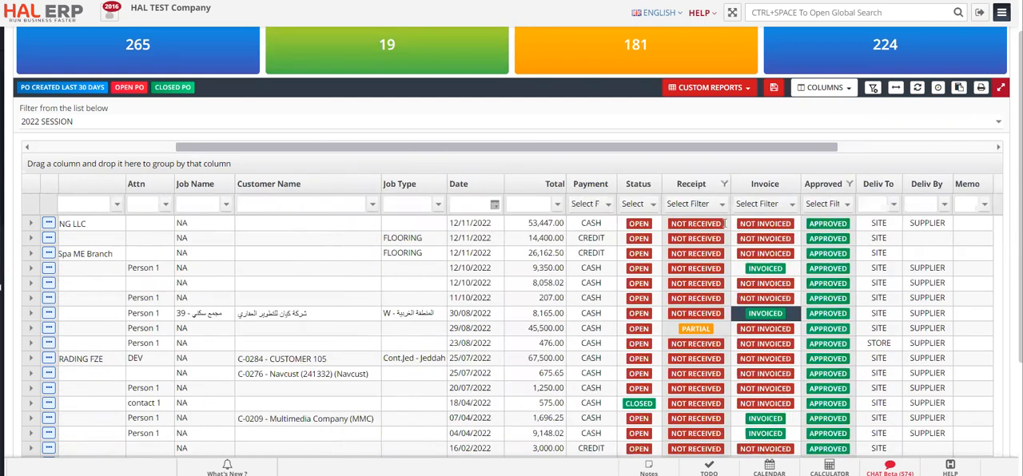
pyautogui.click(742, 206)
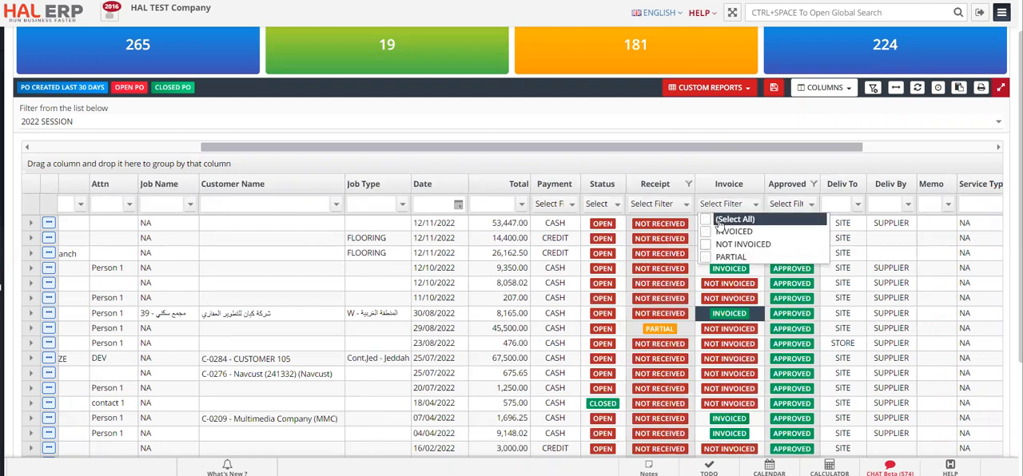
pyautogui.click(653, 230)
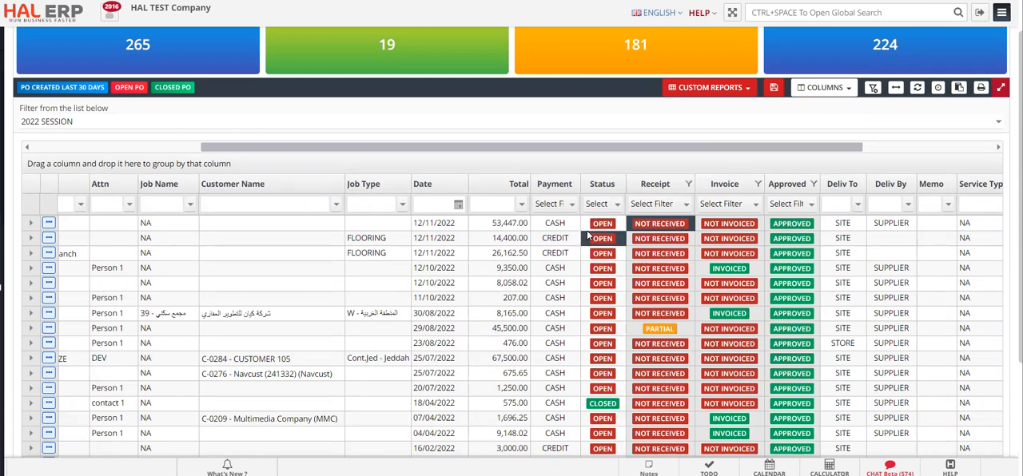
# - Return to the purchase order summary tiles above the list to examine them
pyautogui.hscroll(-3, 587, 235)
pyautogui.scroll(1, 497, 81)
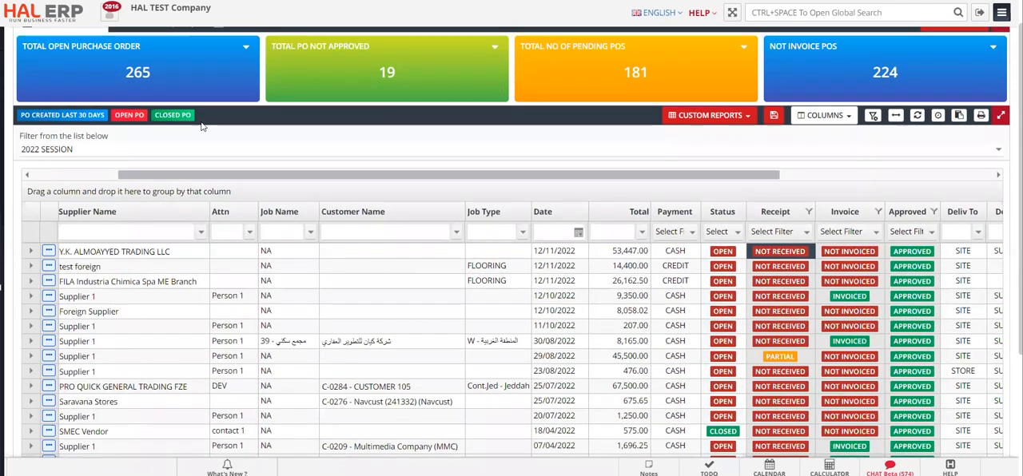
pyautogui.scroll(1, 120, 86)
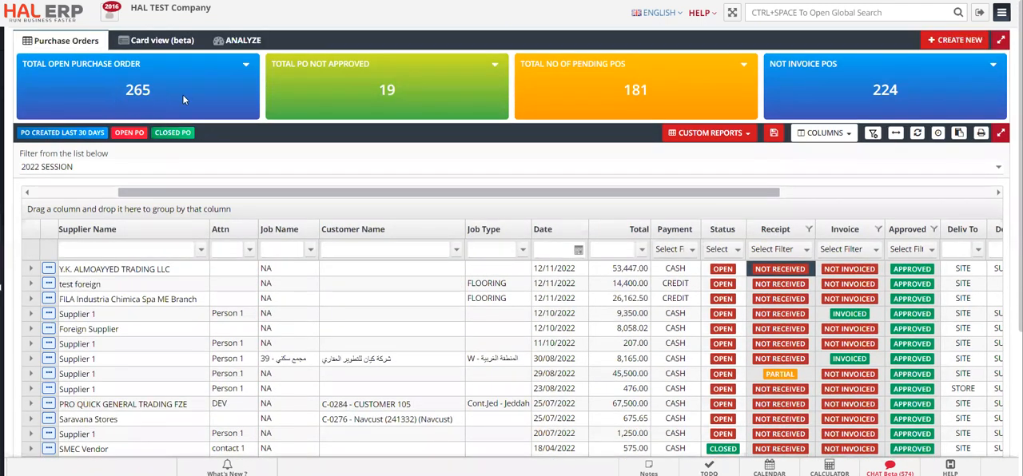